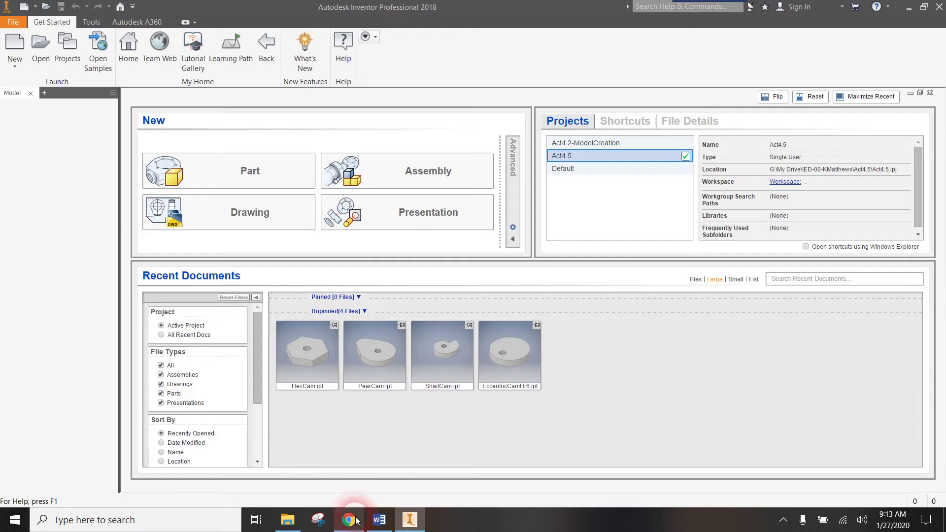
# - Browse to the Act4.5-DAY2-Simulation folder and make AutomataSimulation.ipj the active project
pyautogui.moveTo(355, 520)
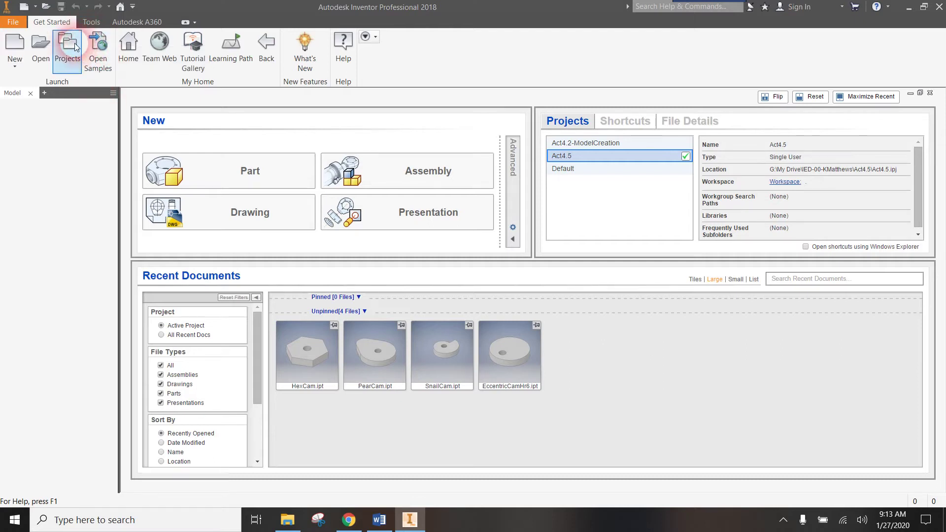
pyautogui.click(74, 47)
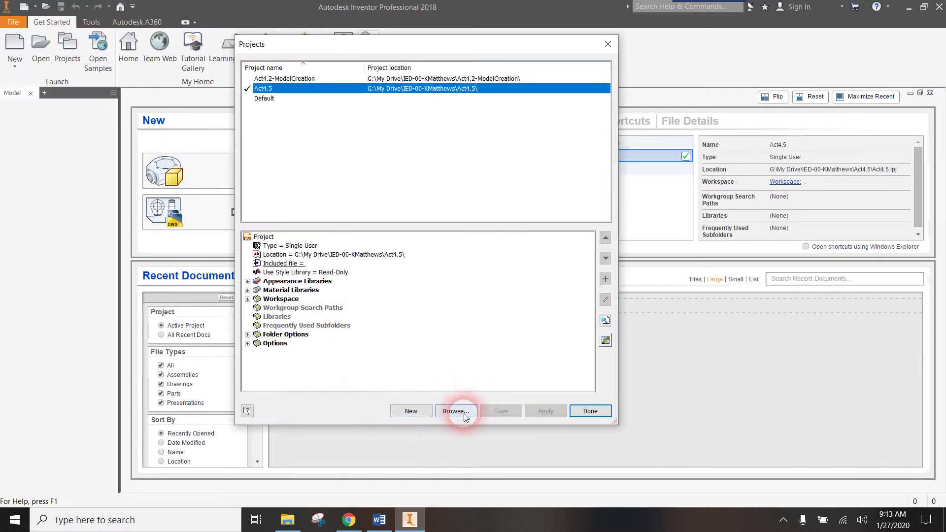
pyautogui.click(462, 413)
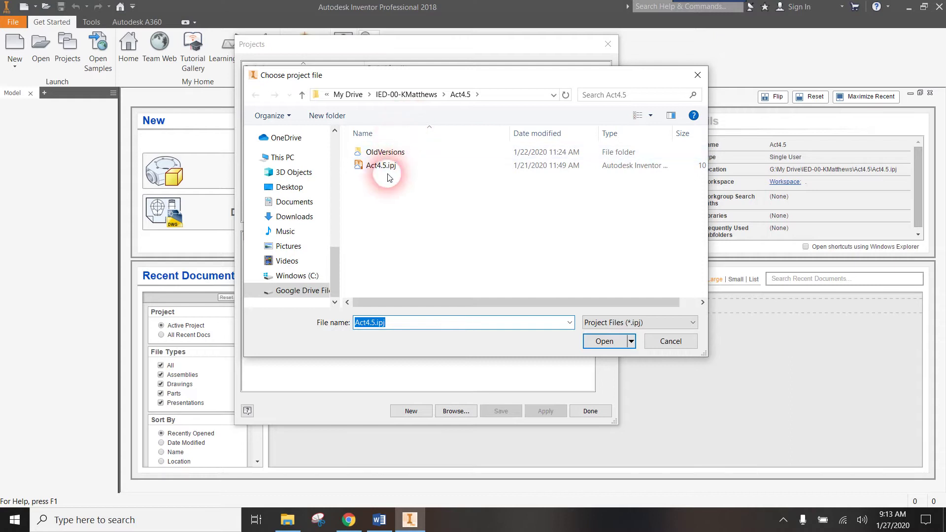
pyautogui.click(426, 95)
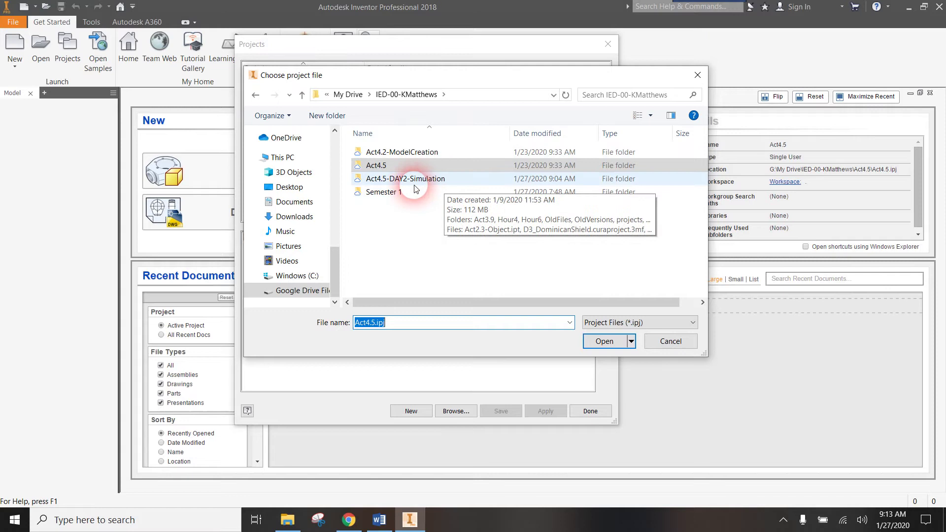
pyautogui.click(392, 180)
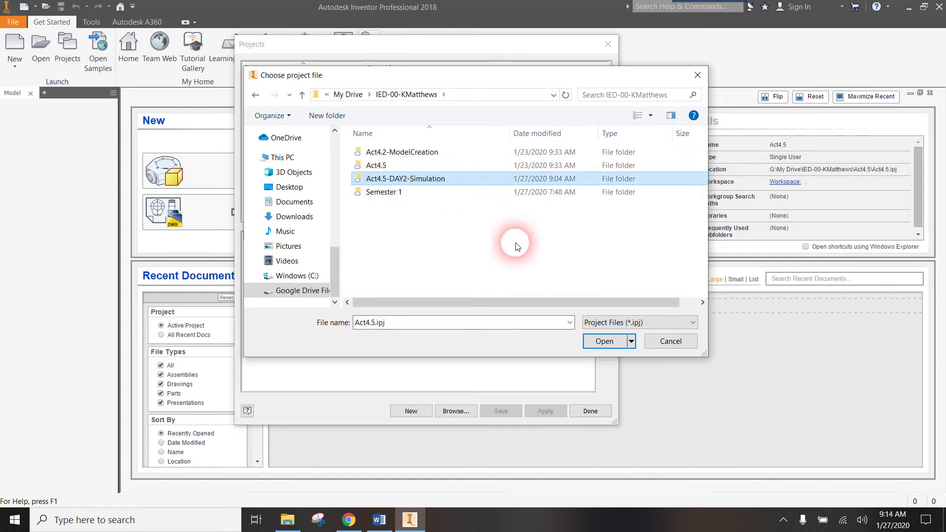
pyautogui.click(601, 341)
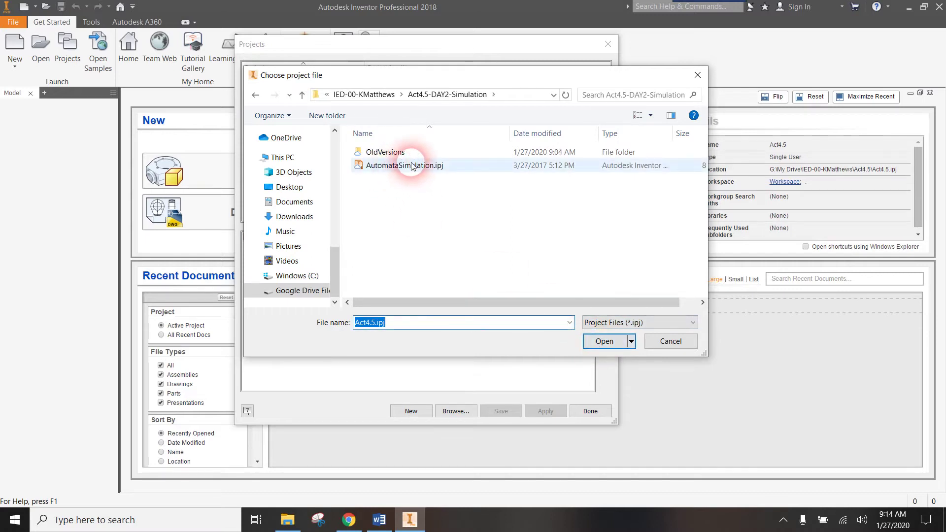
pyautogui.click(404, 169)
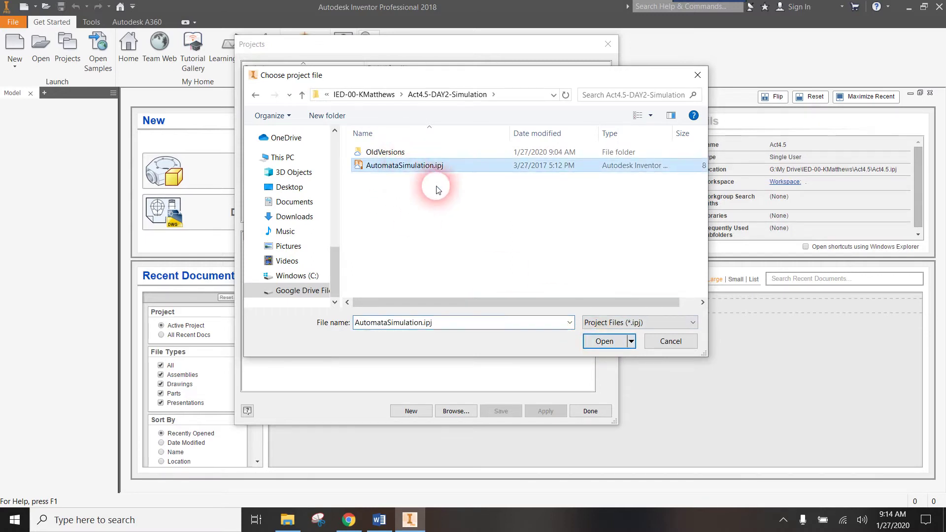
pyautogui.click(602, 341)
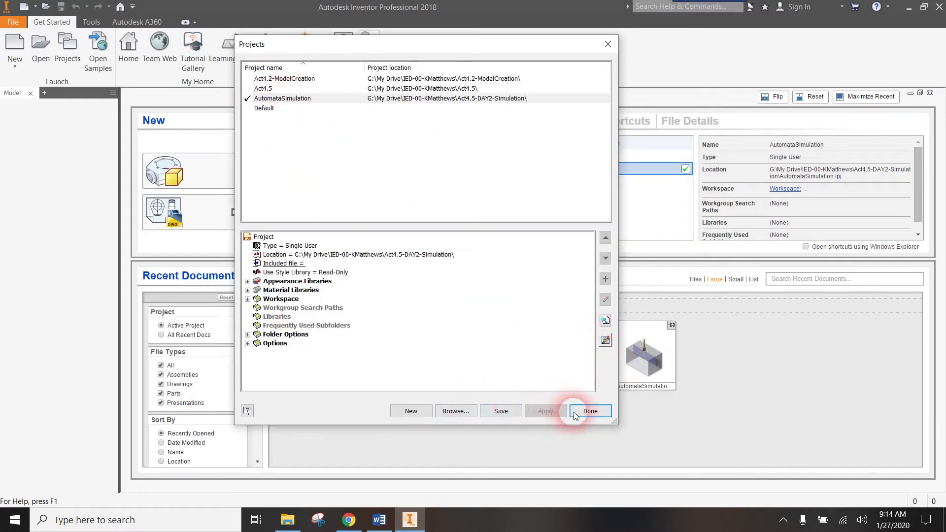
pyautogui.click(591, 417)
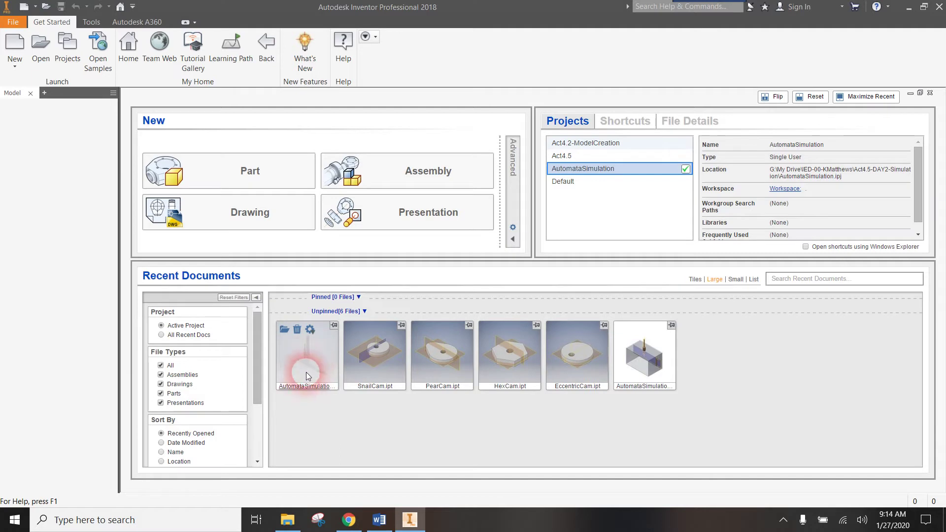
pyautogui.click(487, 415)
pyautogui.click(632, 364)
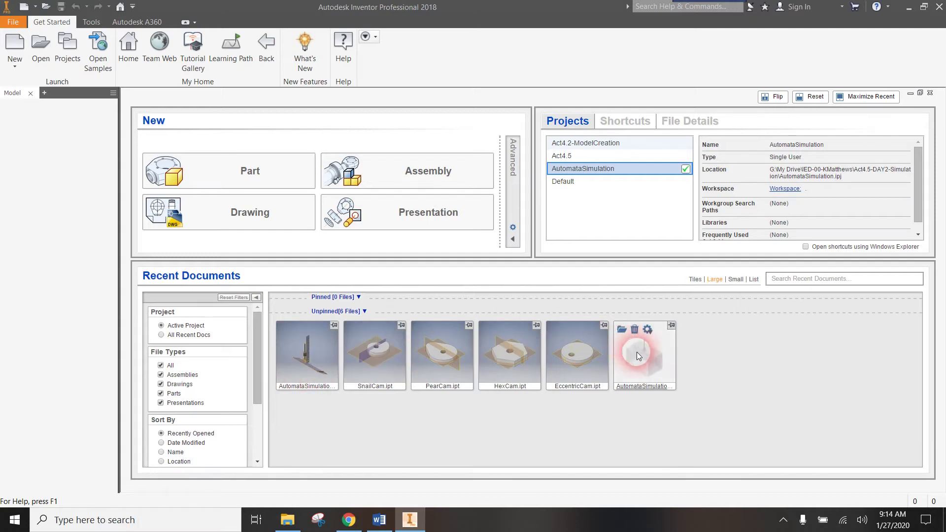
pyautogui.click(305, 355)
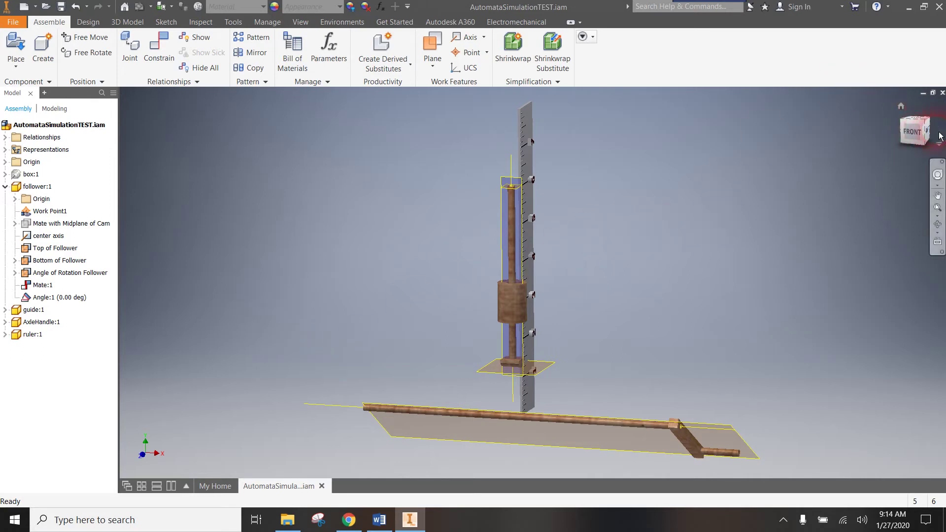
# - Zoom in on the follower and ruler in the AutomataSimulationTEST assembly and select the follower
pyautogui.click(924, 138)
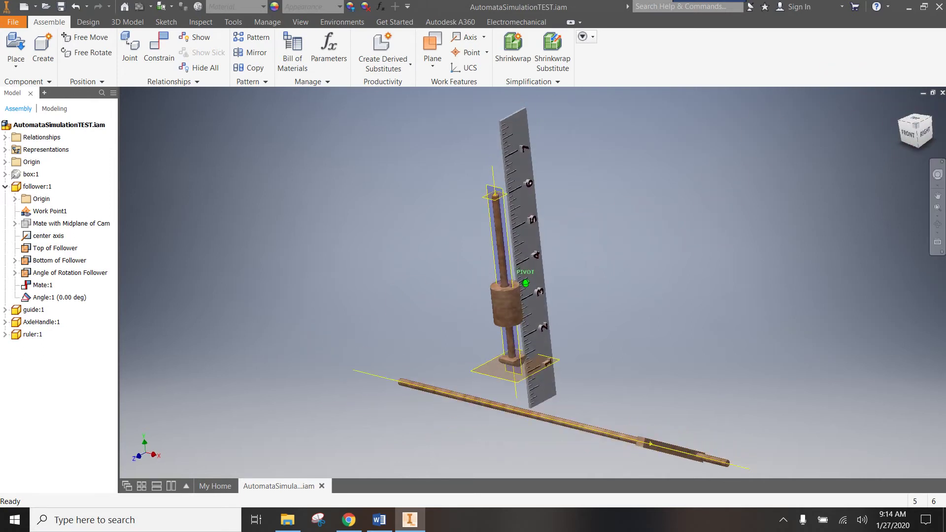
pyautogui.scroll(3, 690, 264)
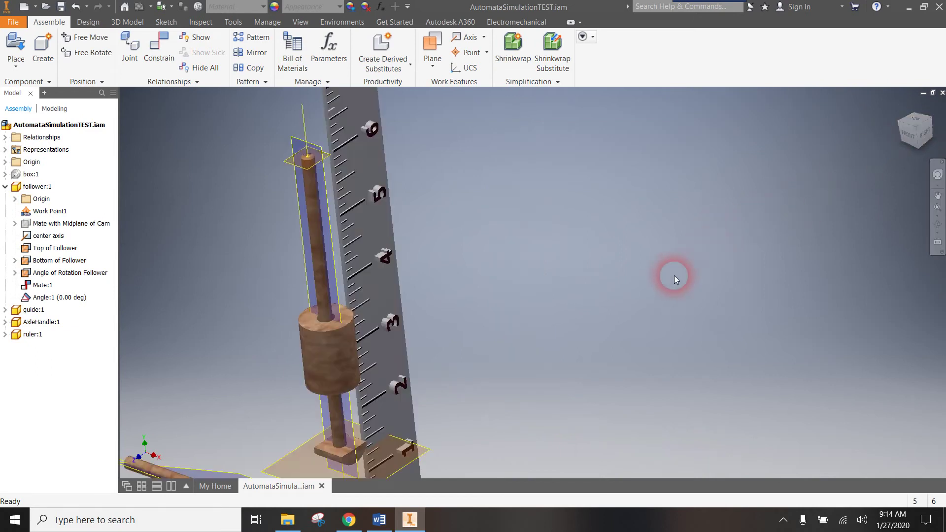
pyautogui.moveTo(642, 291); pyautogui.dragTo(872, 221, button='middle')
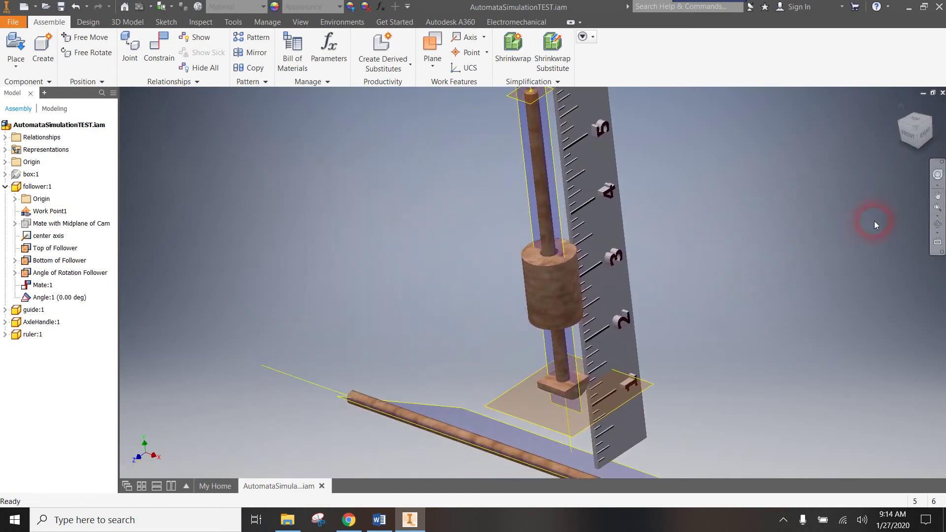
pyautogui.click(908, 136)
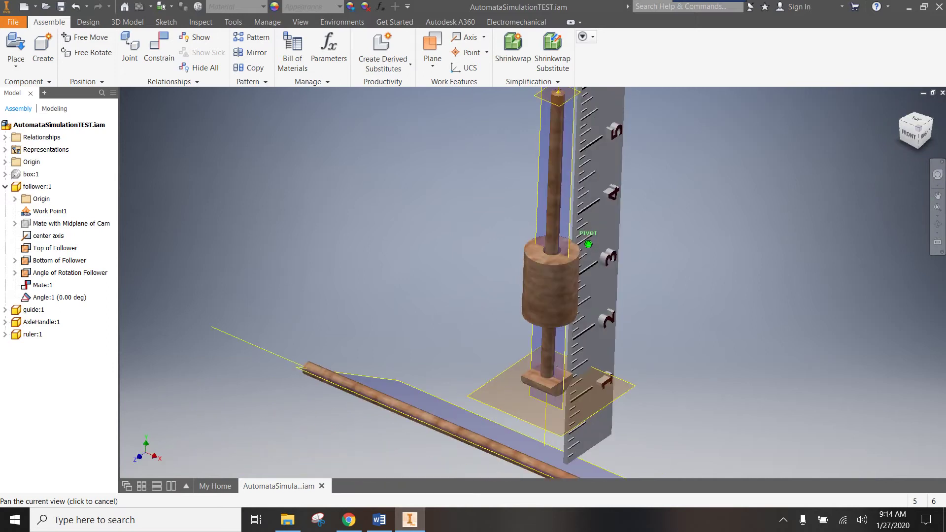
pyautogui.click(643, 204)
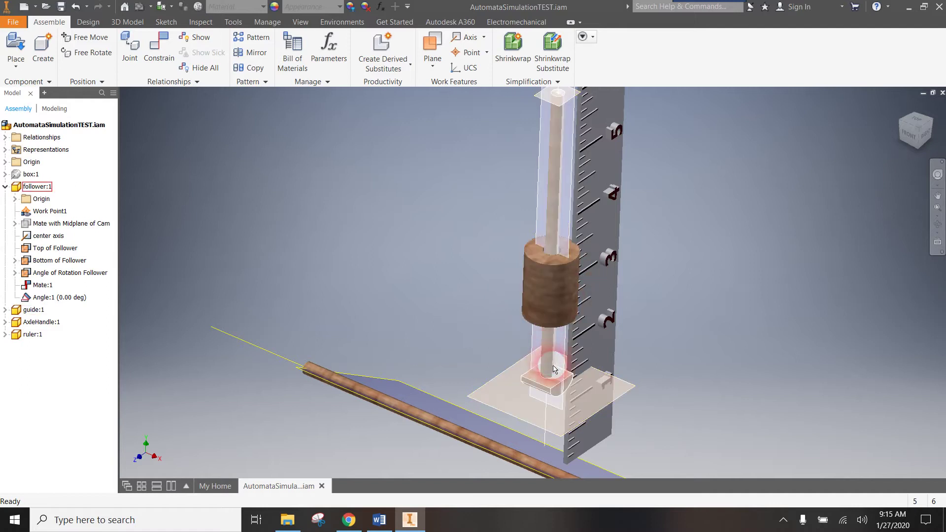
pyautogui.click(535, 397)
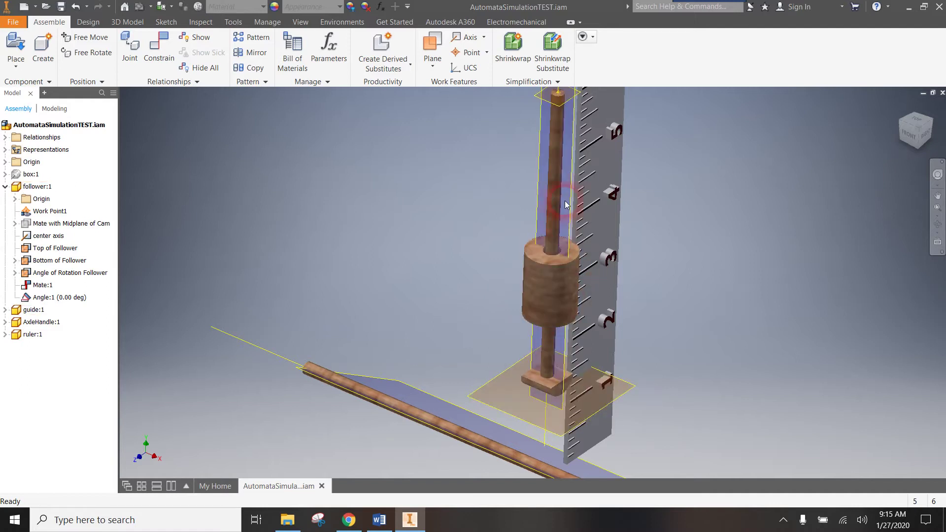
pyautogui.click(546, 197)
pyautogui.click(544, 386)
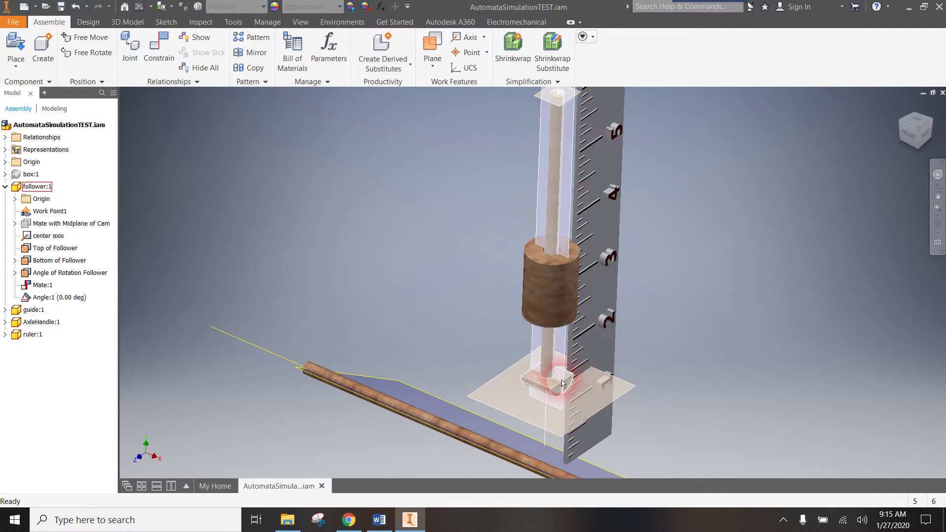
pyautogui.click(562, 384)
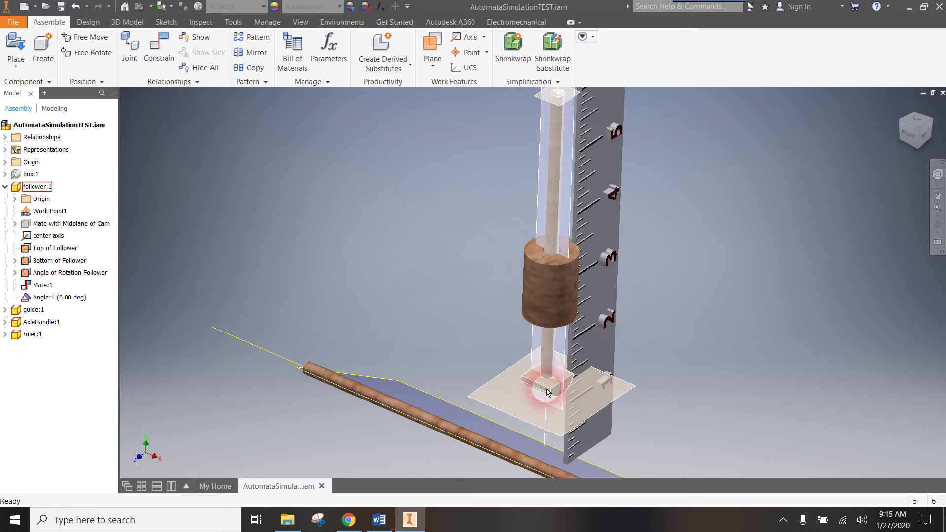
pyautogui.click(546, 394)
pyautogui.click(552, 392)
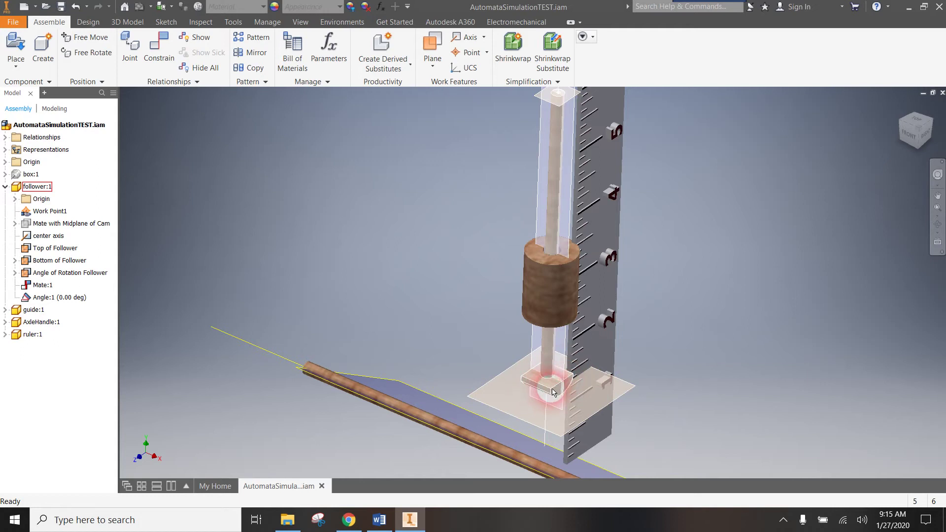
# - Edit the follower part in place and begin a work plane on its base
pyautogui.doubleClick(552, 392)
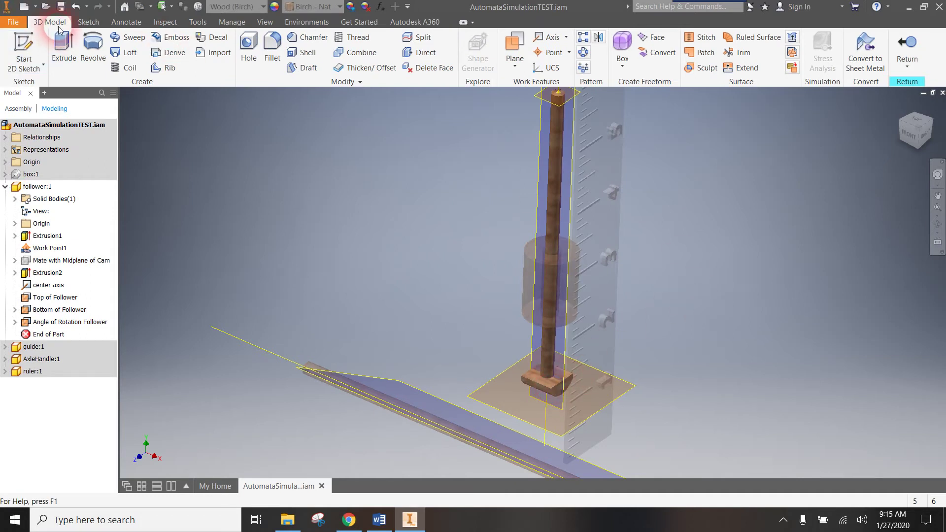
pyautogui.click(320, 140)
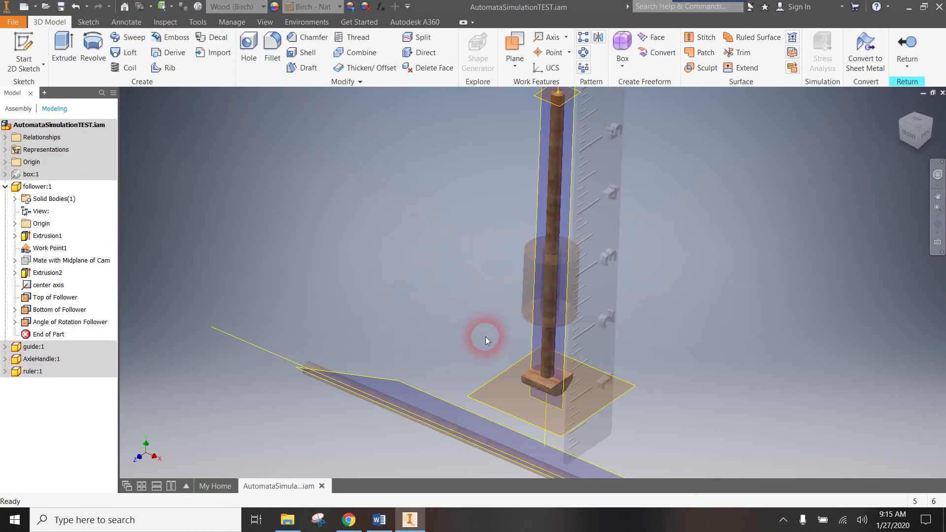
pyautogui.click(87, 126)
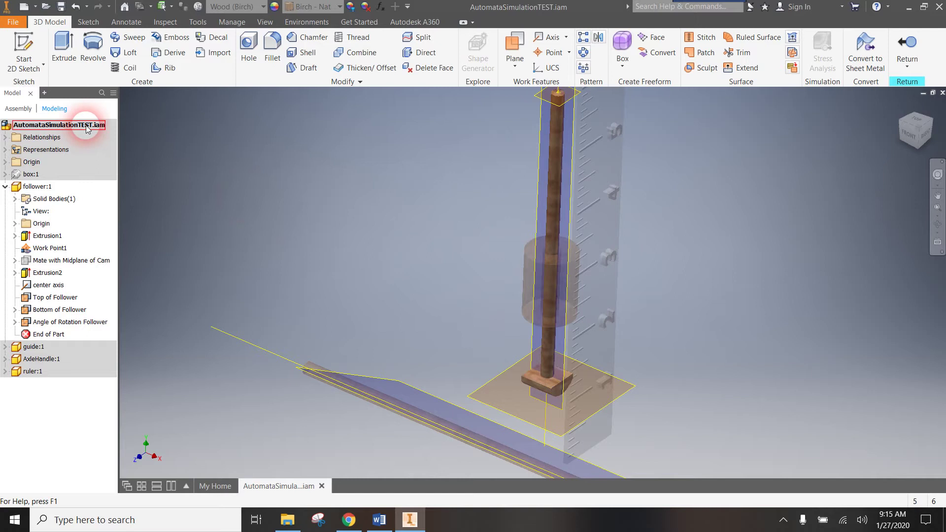
pyautogui.click(518, 339)
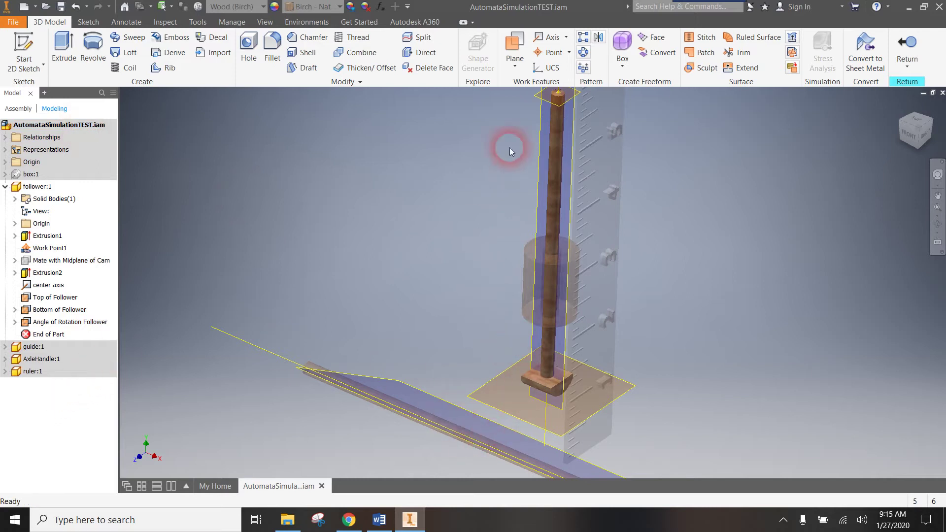
pyautogui.click(515, 68)
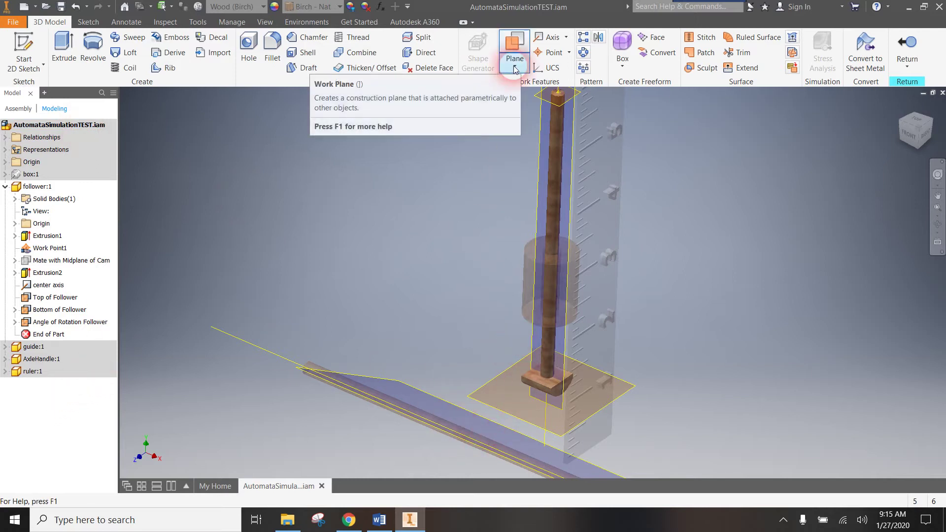
pyautogui.click(582, 424)
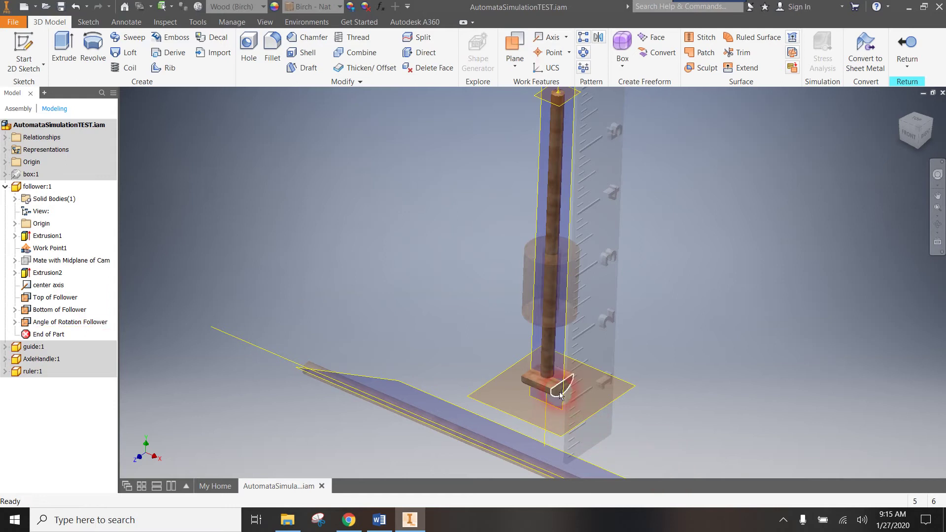
pyautogui.click(522, 376)
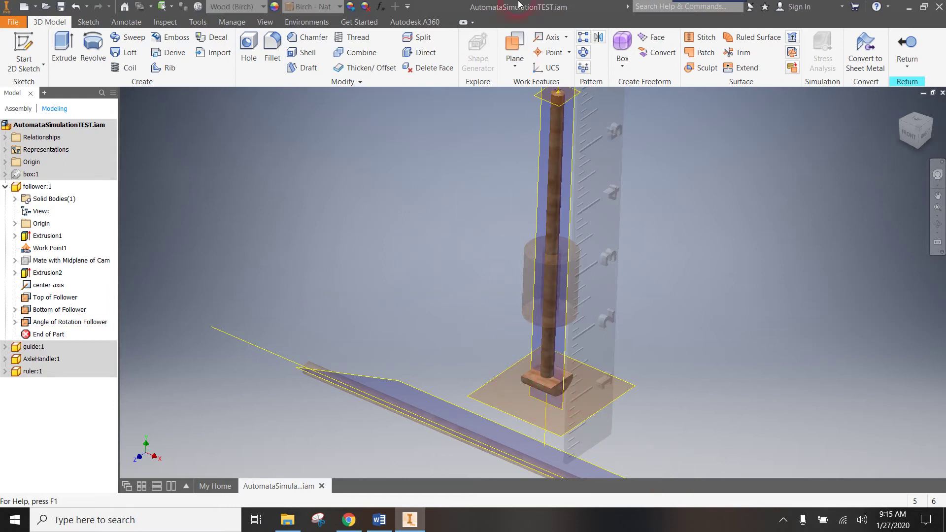
# - Create Work Plane5 midway between the follower base's two end faces
pyautogui.click(516, 69)
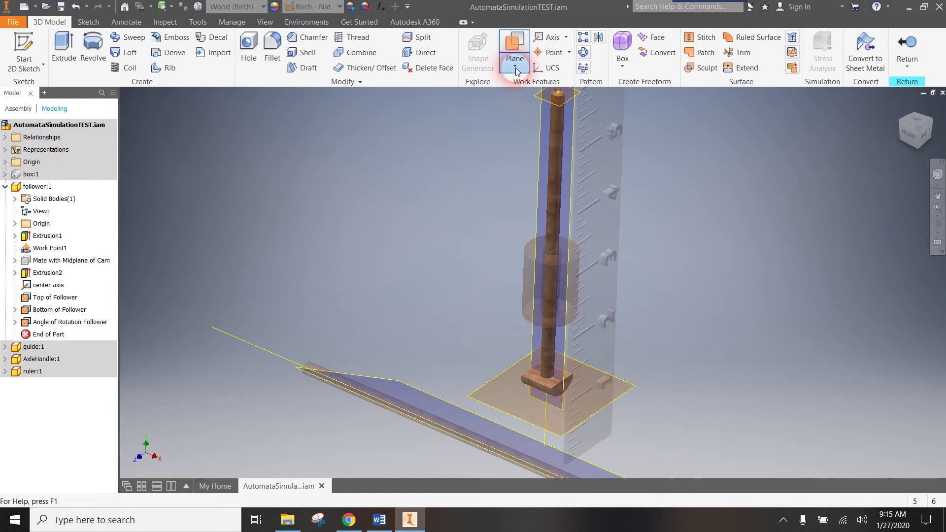
pyautogui.click(475, 135)
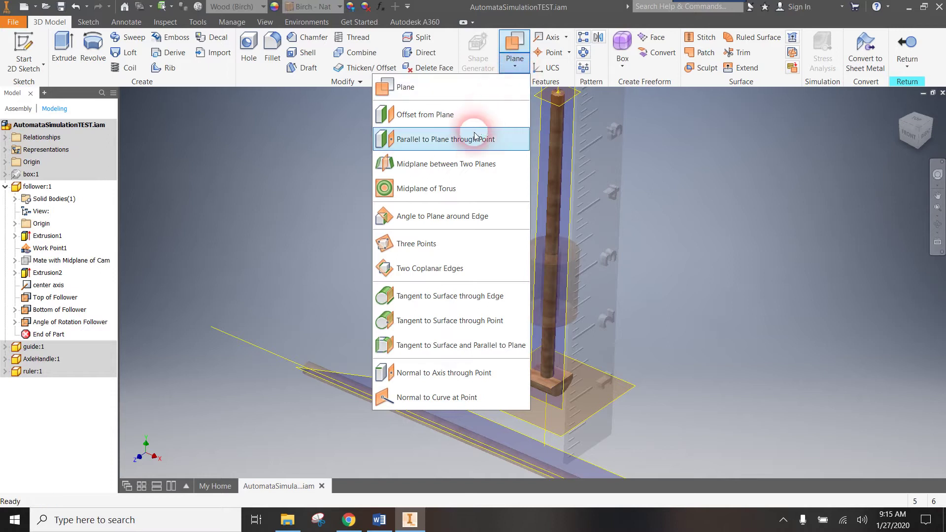
pyautogui.click(461, 167)
pyautogui.scroll(-5, 613, 254)
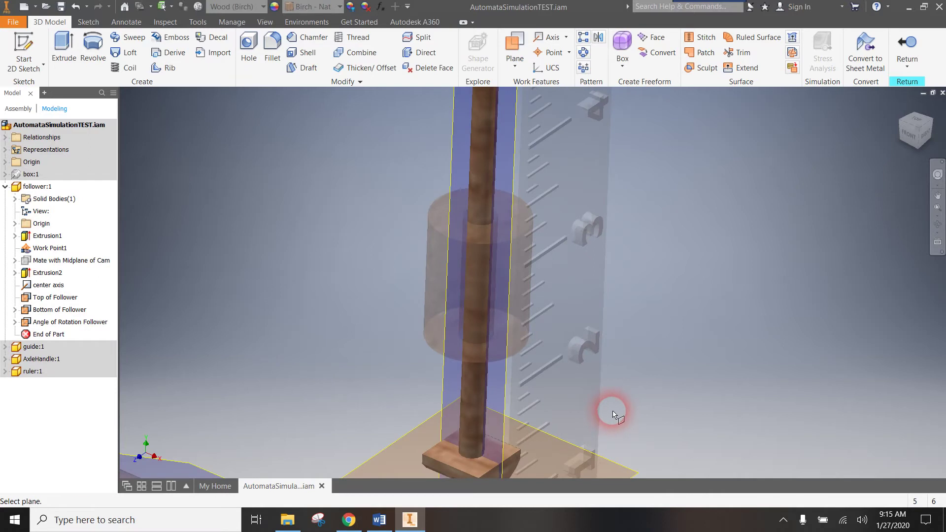
pyautogui.moveTo(613, 414); pyautogui.dragTo(640, 301, button='middle')
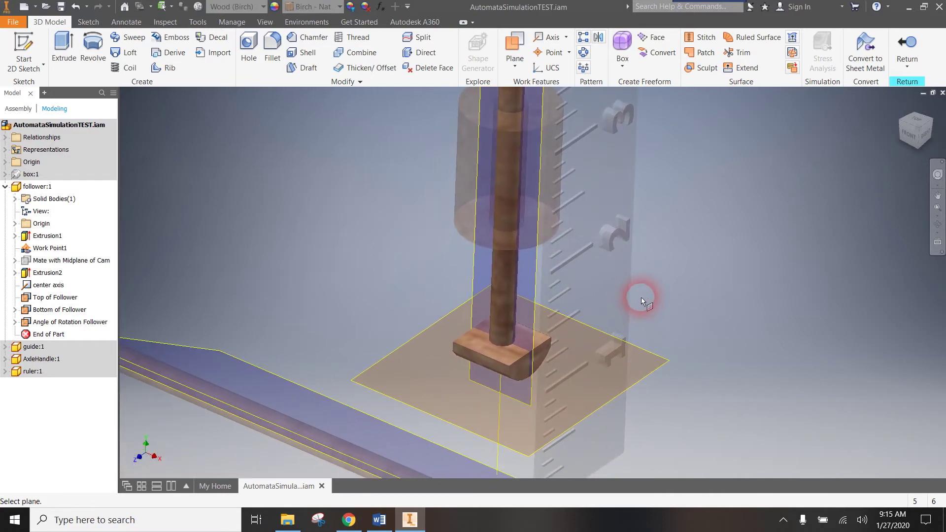
pyautogui.click(538, 368)
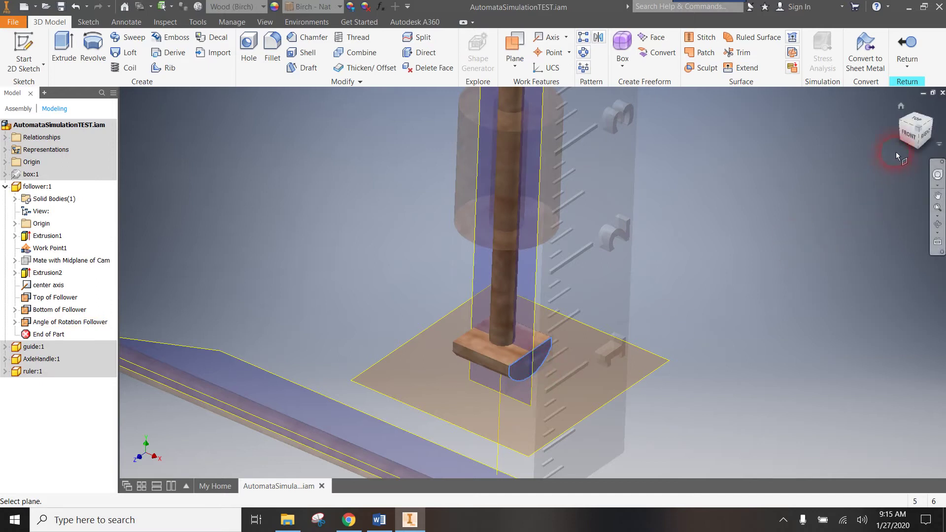
pyautogui.moveTo(912, 132); pyautogui.dragTo(227, 170)
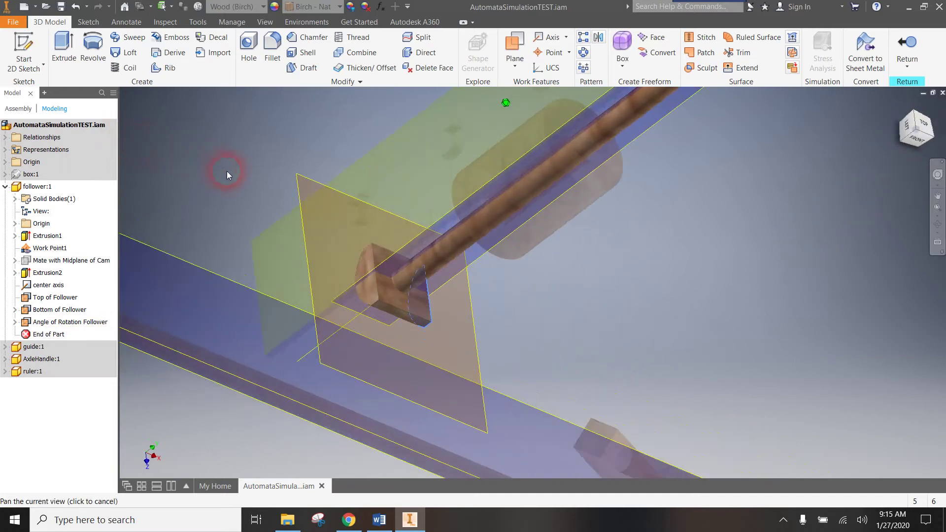
pyautogui.click(566, 222)
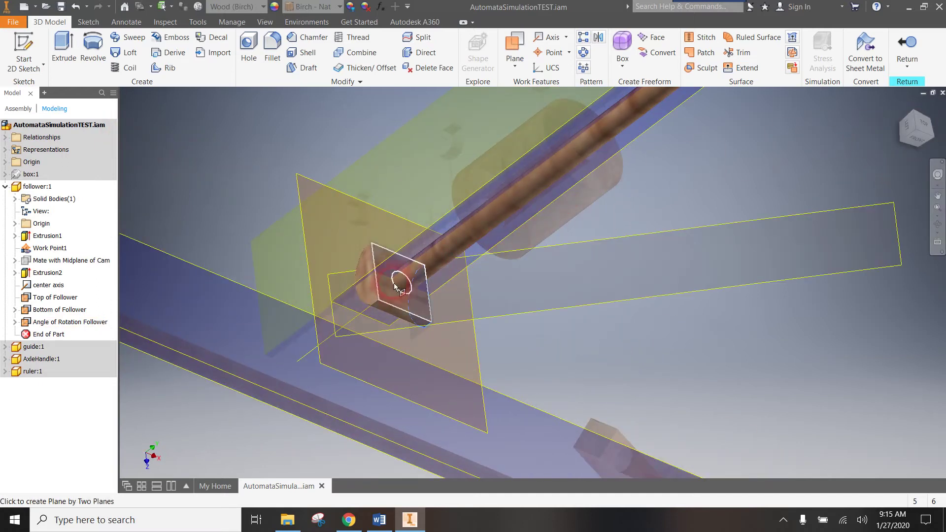
pyautogui.click(376, 292)
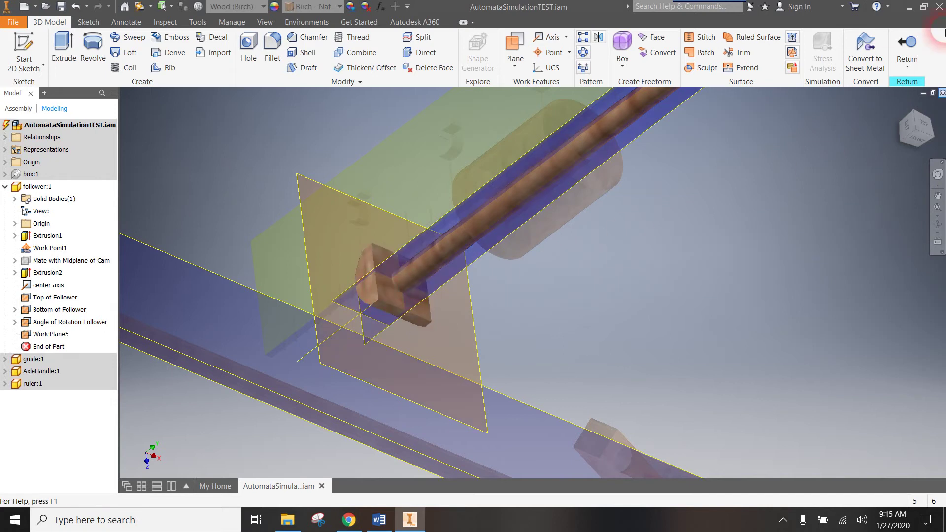
# - Reframe the follower base, clear the selection, and return to the assembly
pyautogui.click(919, 130)
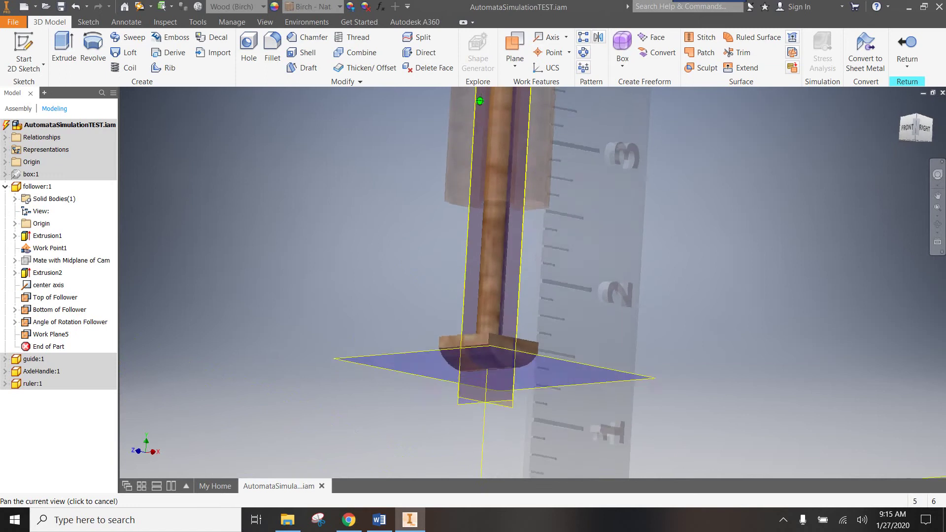
pyautogui.moveTo(404, 347); pyautogui.dragTo(404, 364)
pyautogui.click(404, 364)
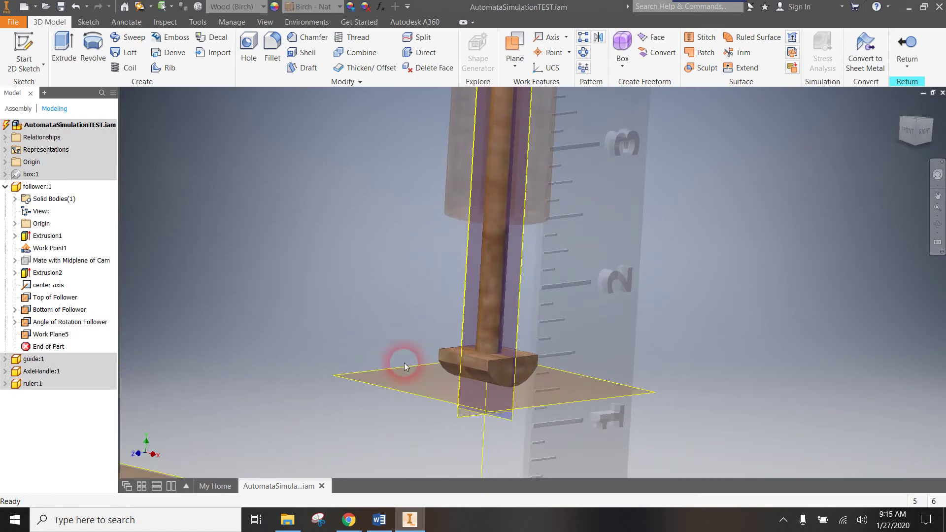
pyautogui.click(163, 351)
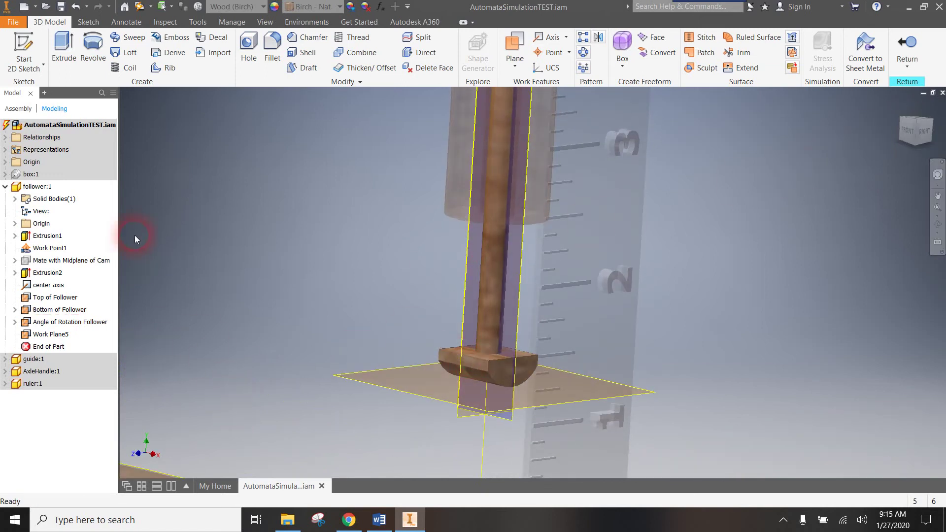
pyautogui.click(911, 42)
pyautogui.scroll(-3, 818, 256)
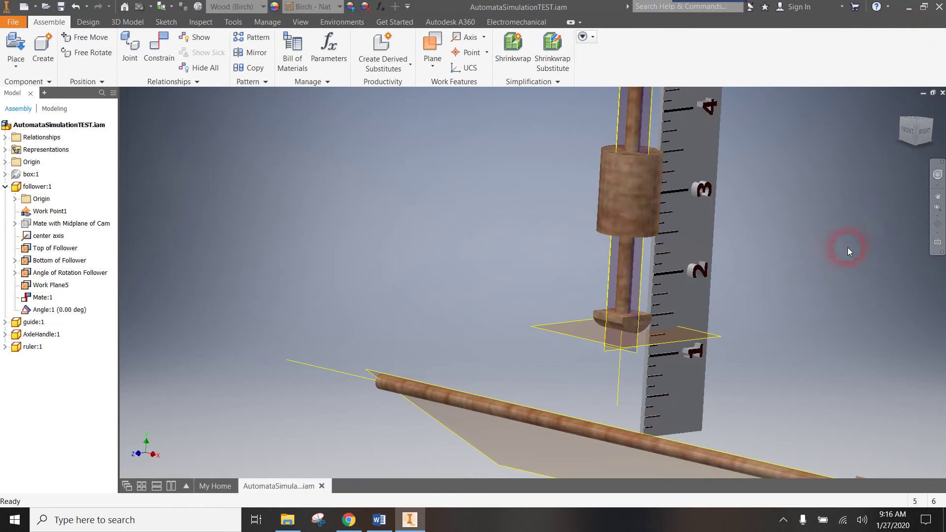
pyautogui.scroll(-4, 847, 251)
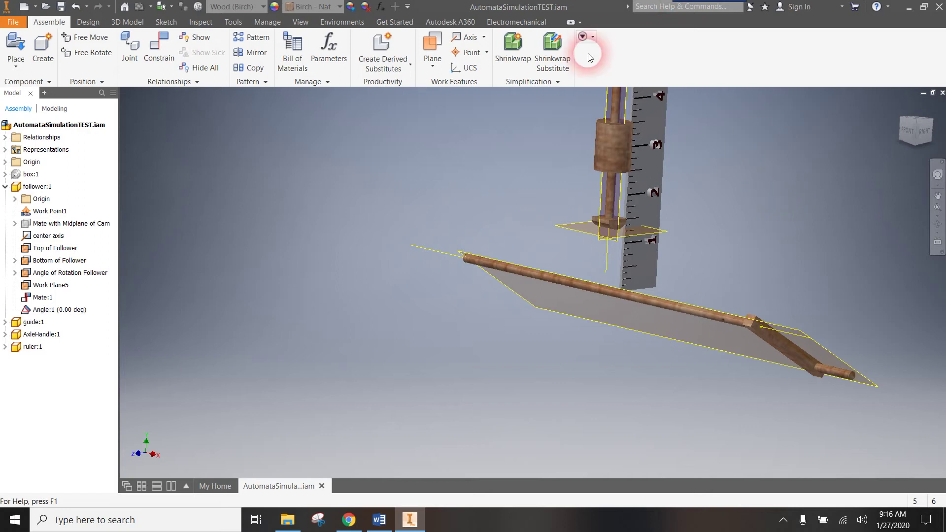
# - Browse the component files and load HexCam.ipt for placement
pyautogui.click(16, 65)
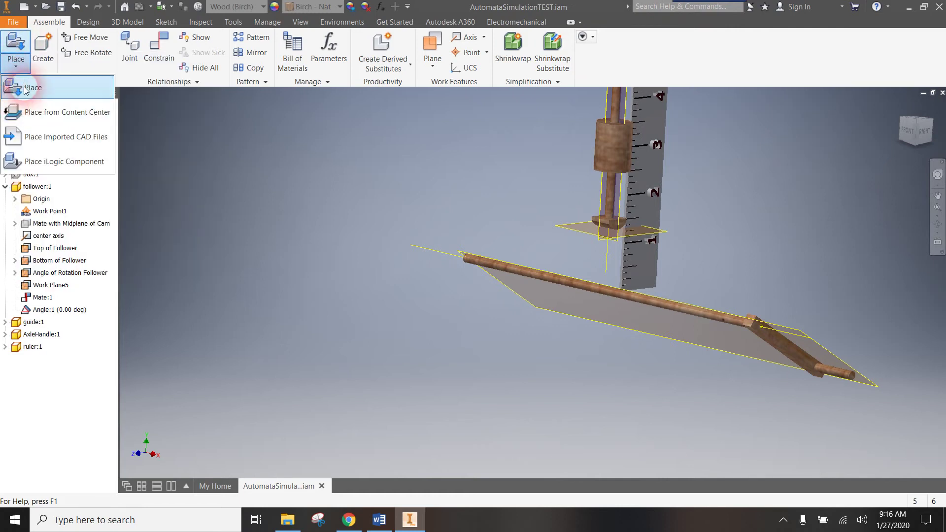
pyautogui.click(25, 89)
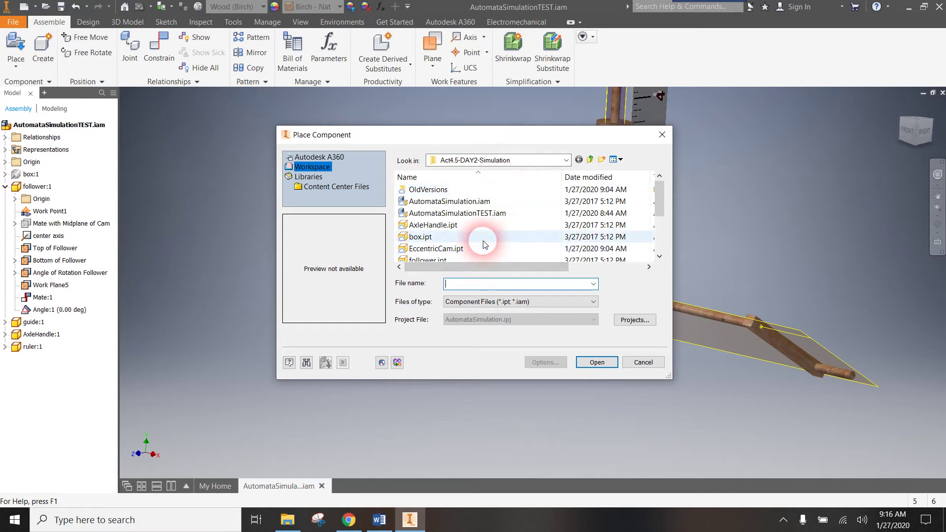
pyautogui.scroll(-3, 480, 236)
pyautogui.rightClick(476, 220)
pyautogui.press('Escape')
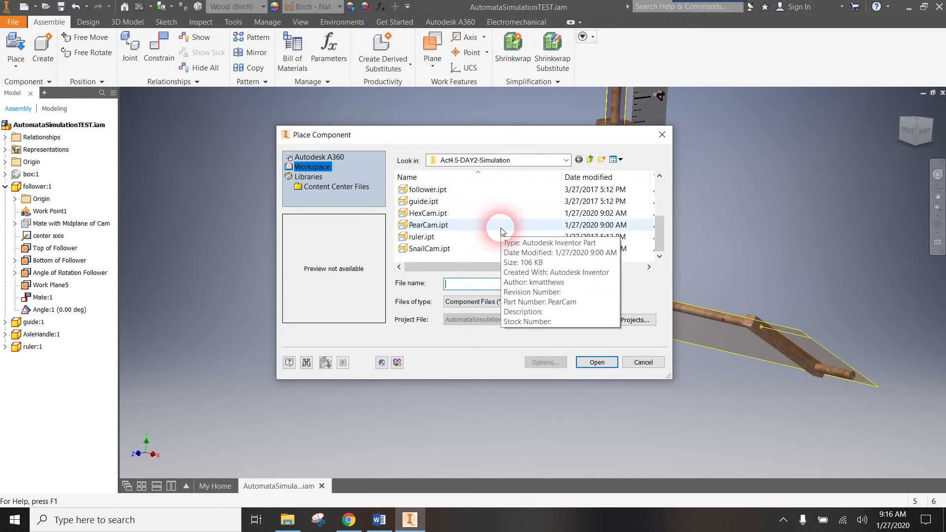
pyautogui.scroll(1, 493, 225)
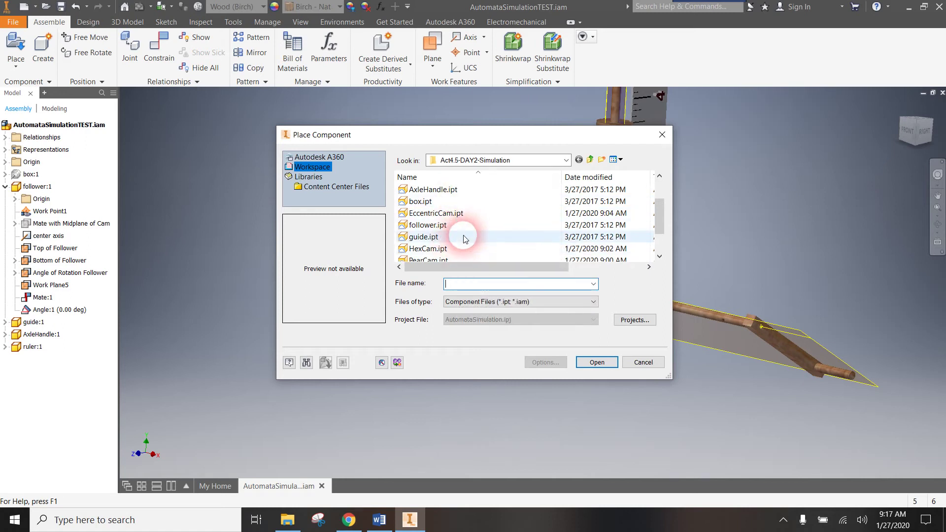
pyautogui.scroll(-1, 450, 214)
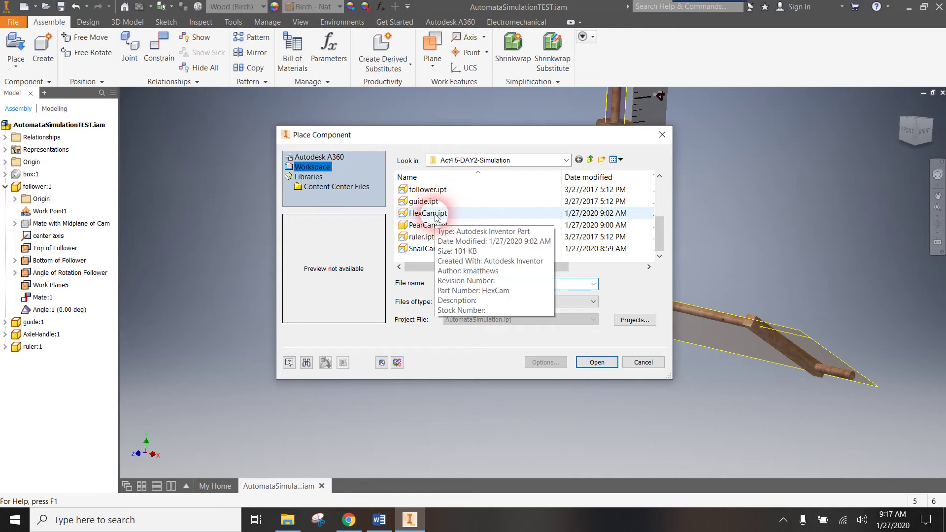
pyautogui.click(436, 217)
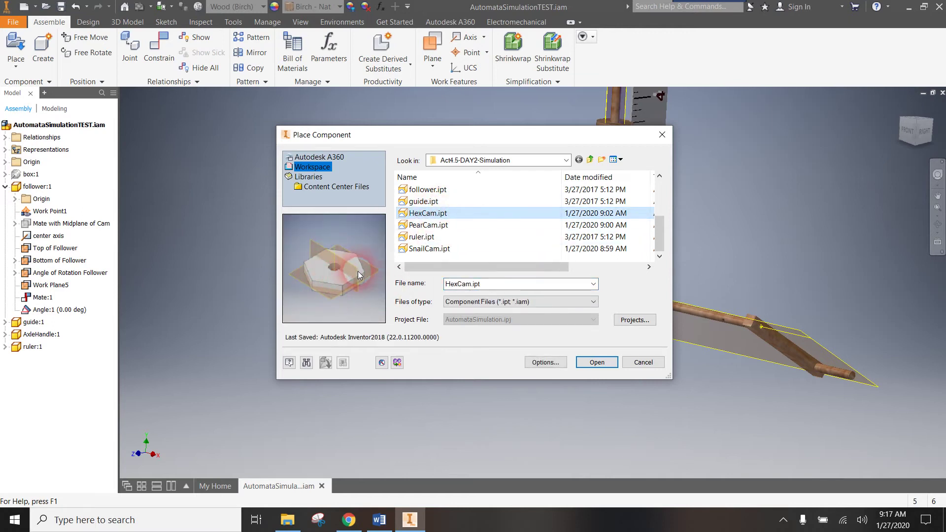
pyautogui.click(594, 363)
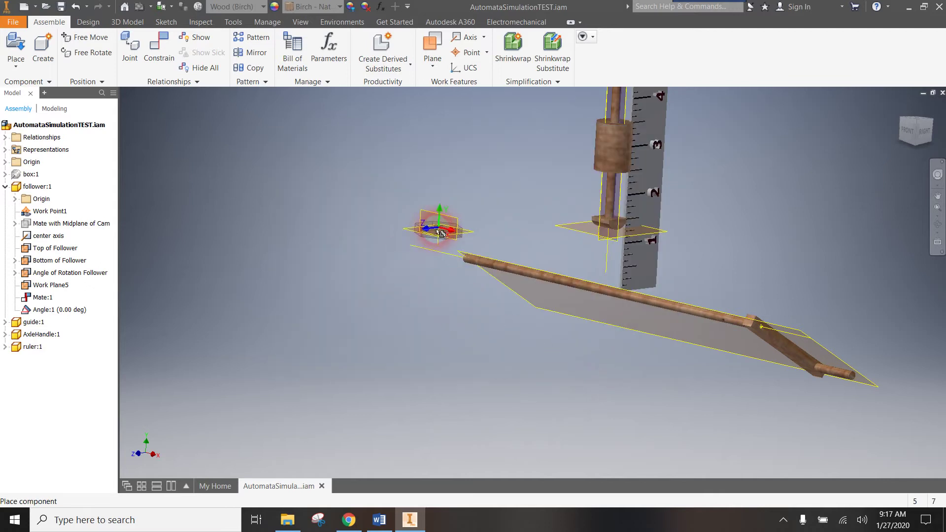
# - Drop a single HexCam:1 into the assembly beside the axle and select it
pyautogui.click(374, 239)
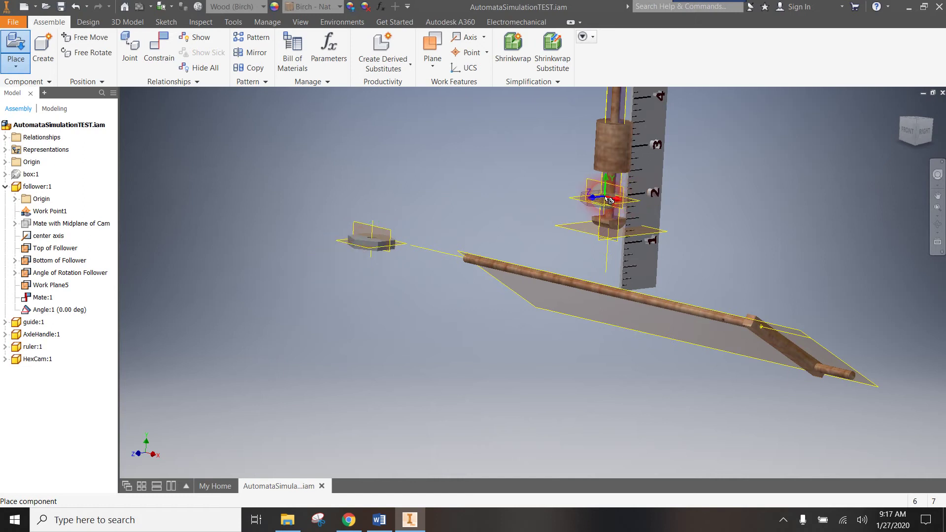
pyautogui.press('Escape')
pyautogui.scroll(3, 640, 219)
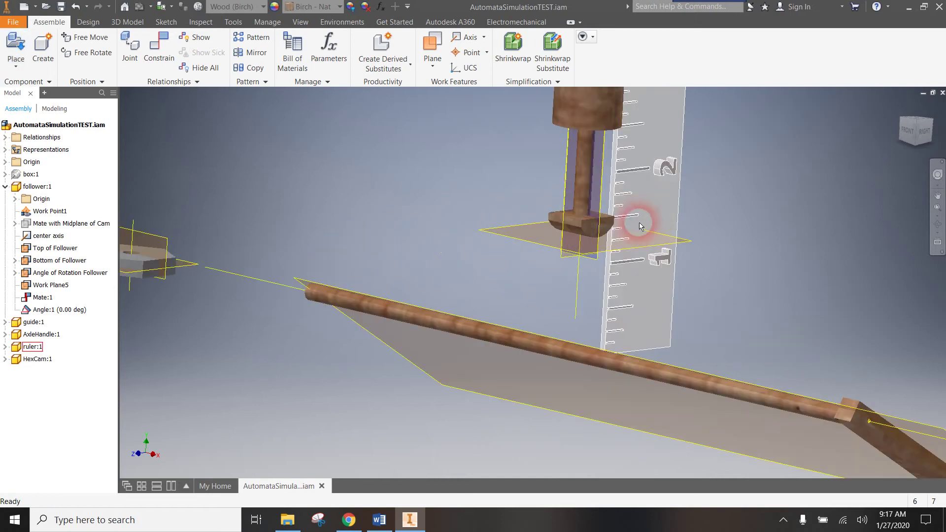
pyautogui.moveTo(379, 270); pyautogui.dragTo(548, 287, button='middle')
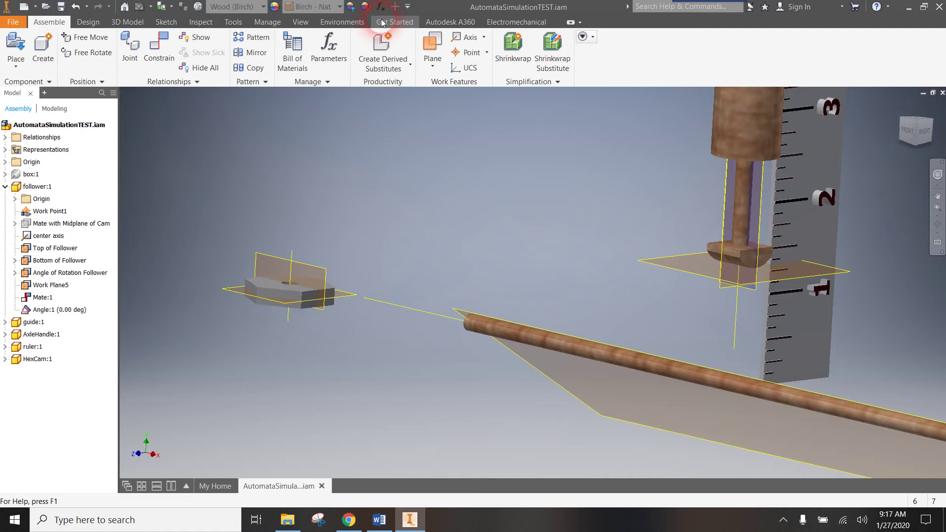
pyautogui.click(279, 304)
pyautogui.click(803, 340)
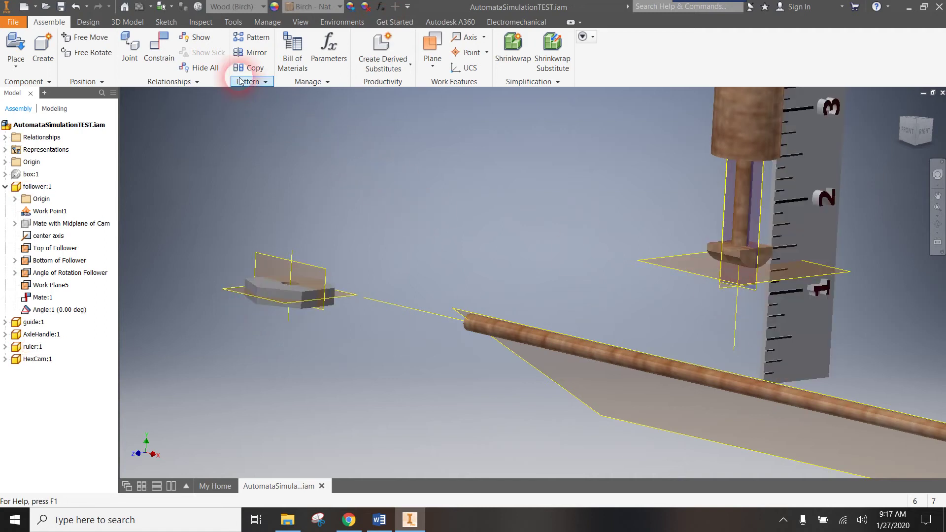
pyautogui.click(168, 45)
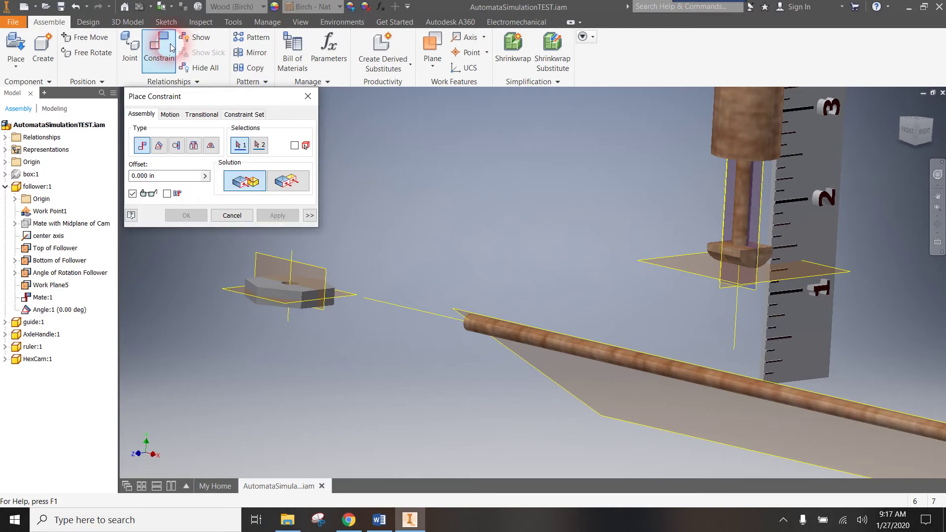
pyautogui.click(478, 392)
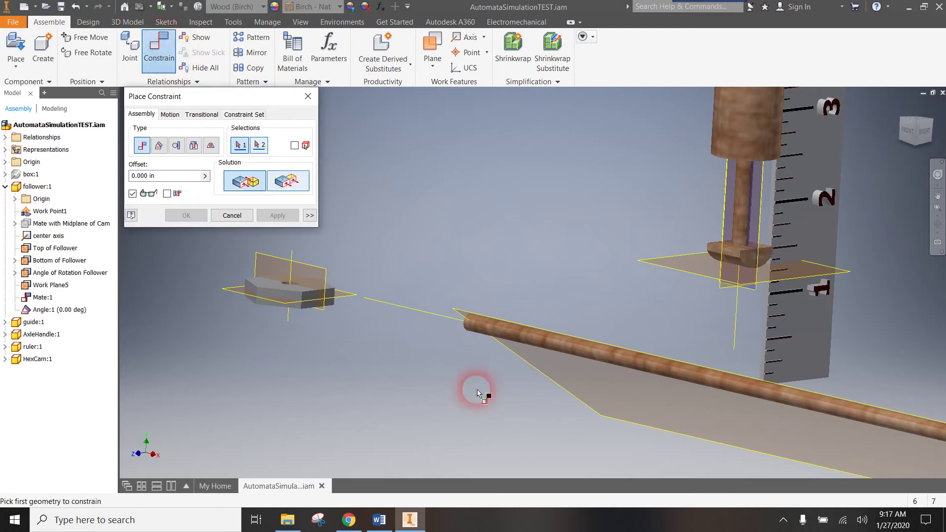
pyautogui.click(292, 252)
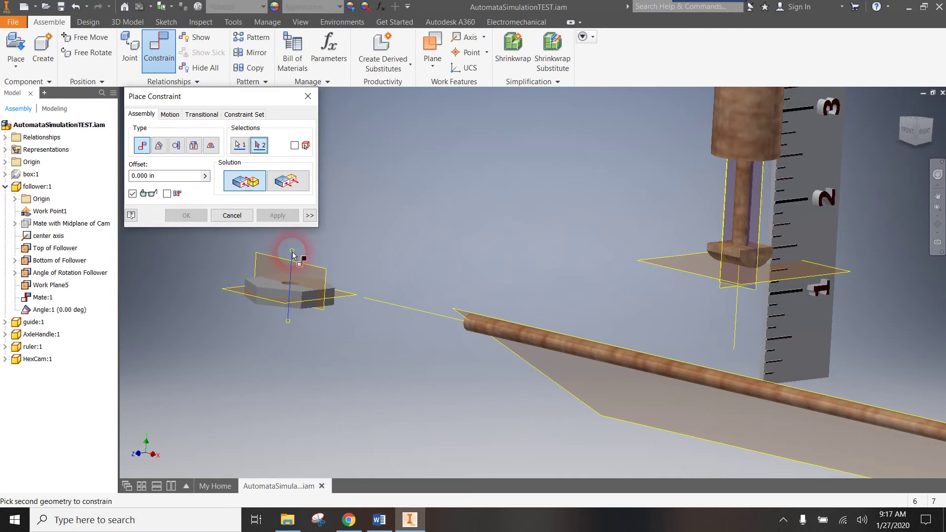
pyautogui.click(380, 305)
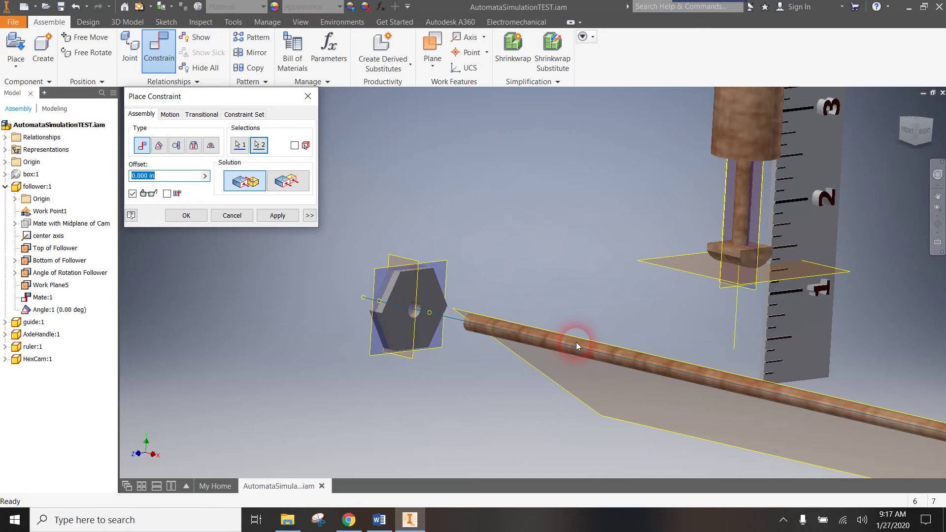
pyautogui.click(187, 216)
pyautogui.moveTo(386, 291); pyautogui.dragTo(517, 321)
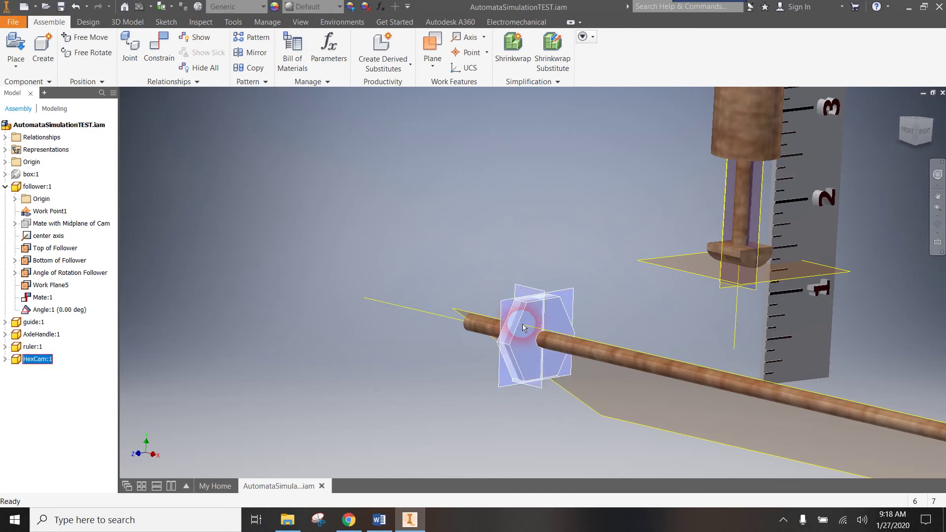
pyautogui.click(544, 306)
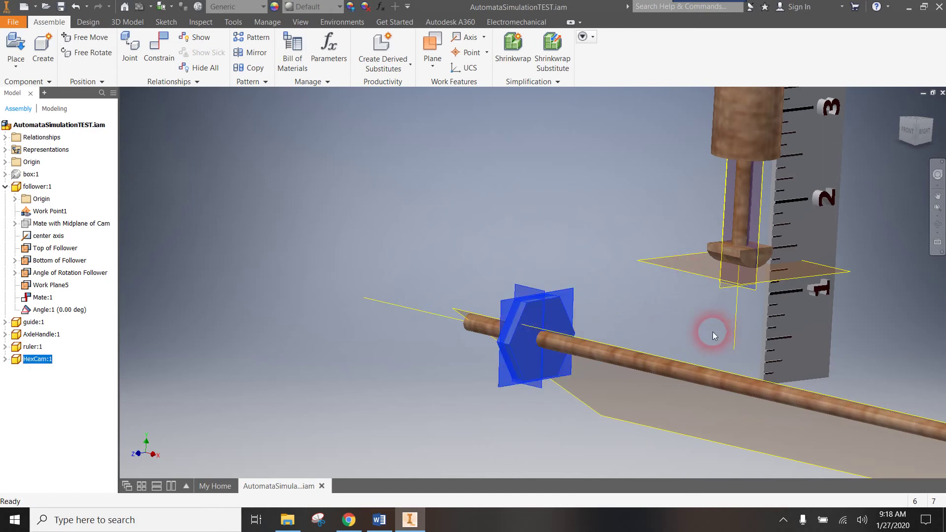
# - Turn the axle handle to test its motion and zoom in on the axle and hex cam
pyautogui.scroll(5, 688, 340)
pyautogui.moveTo(894, 418); pyautogui.dragTo(801, 417)
pyautogui.scroll(-4, 506, 349)
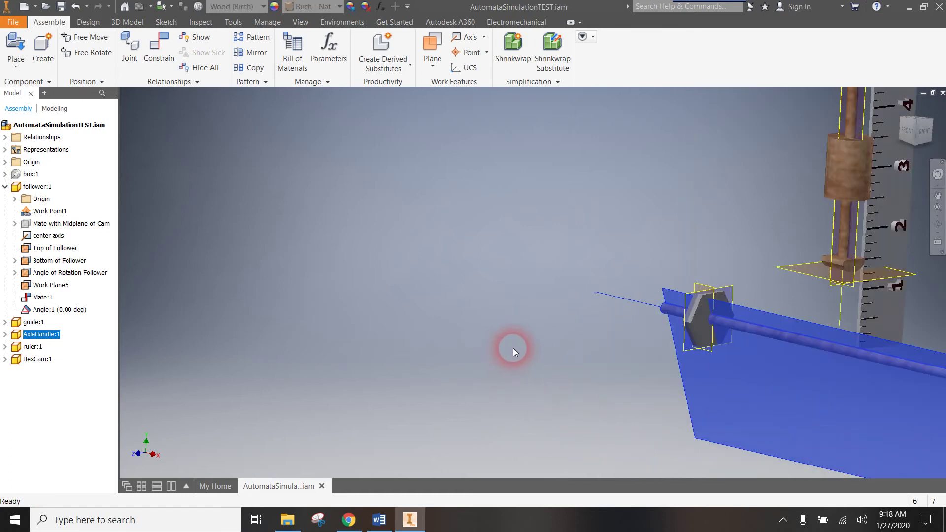
pyautogui.moveTo(514, 360); pyautogui.dragTo(267, 331, button='middle')
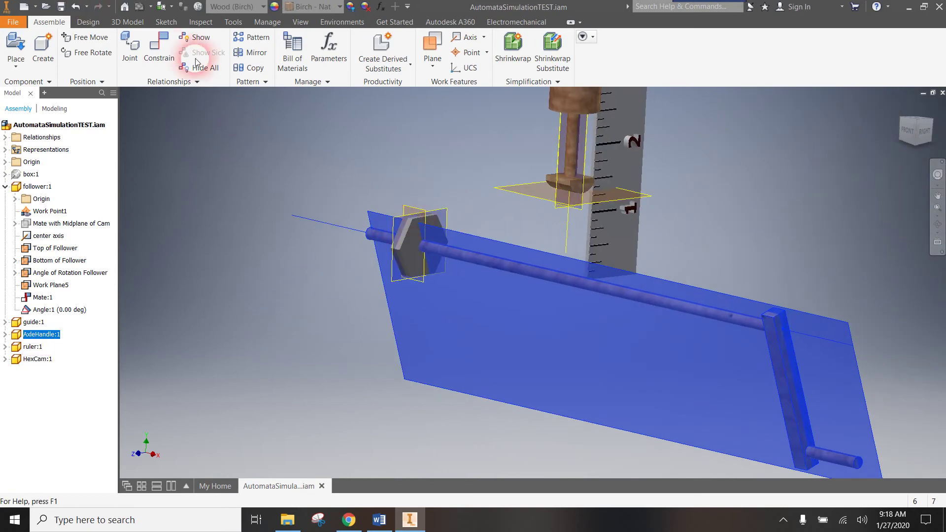
# - Constrain HexCam Work Plane2 flush to the axle handle's plane at 0.000 in offset
pyautogui.click(159, 45)
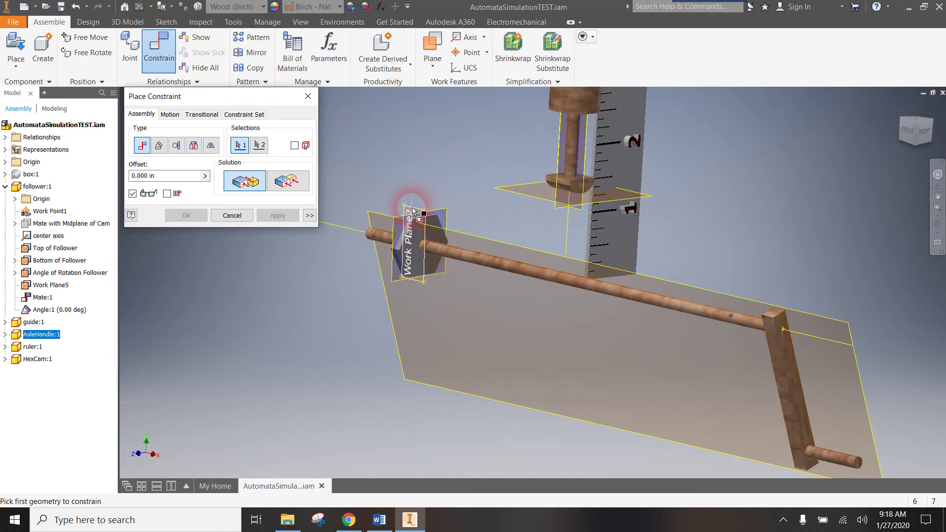
pyautogui.click(413, 211)
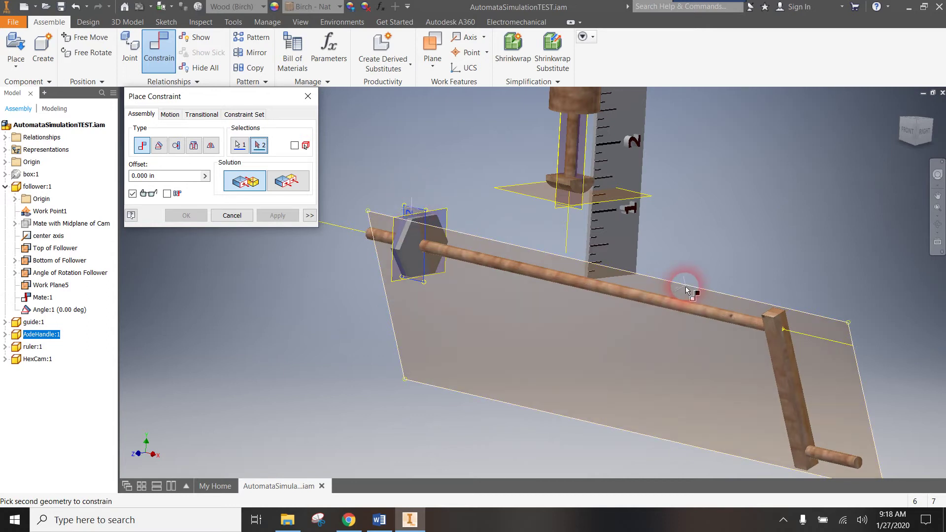
pyautogui.click(292, 183)
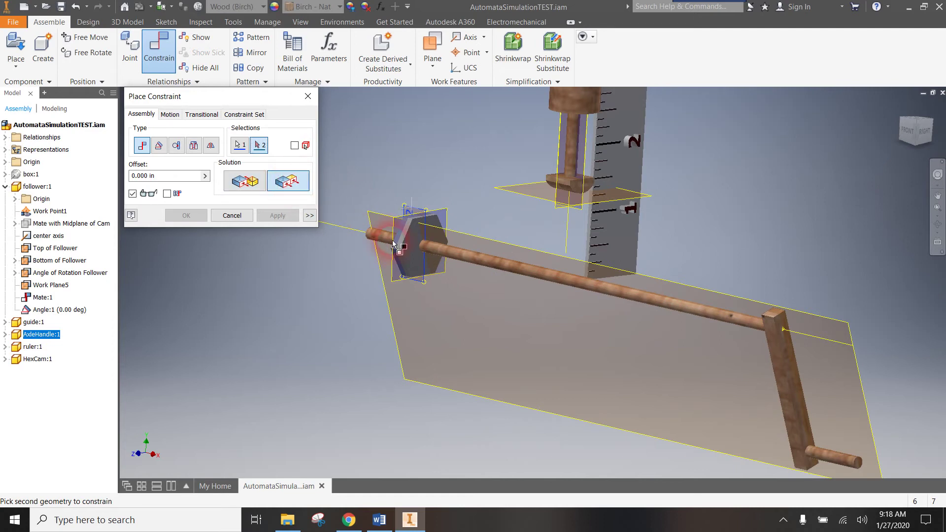
pyautogui.click(371, 215)
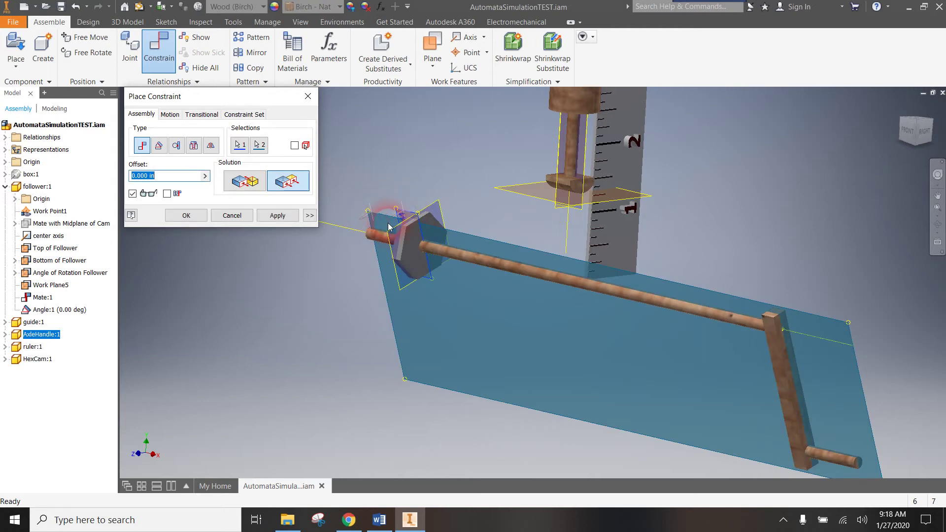
pyautogui.click(245, 183)
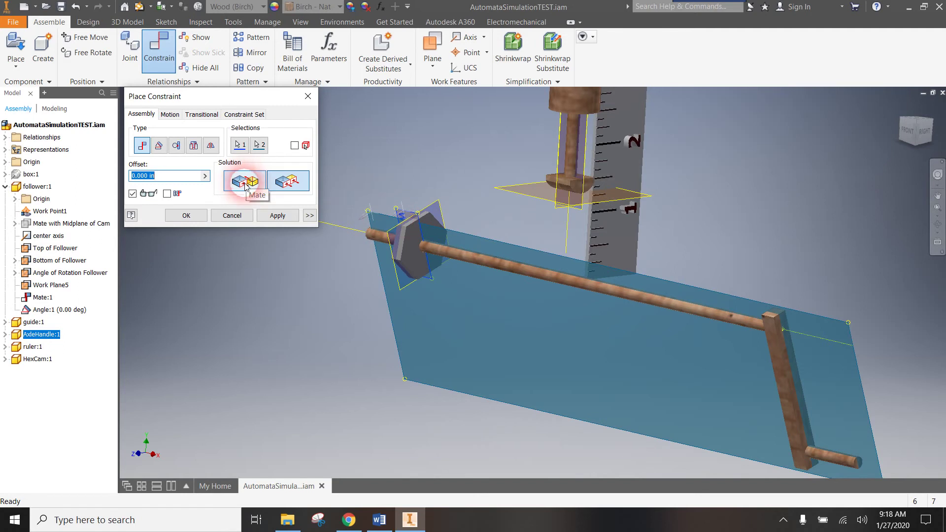
pyautogui.click(285, 185)
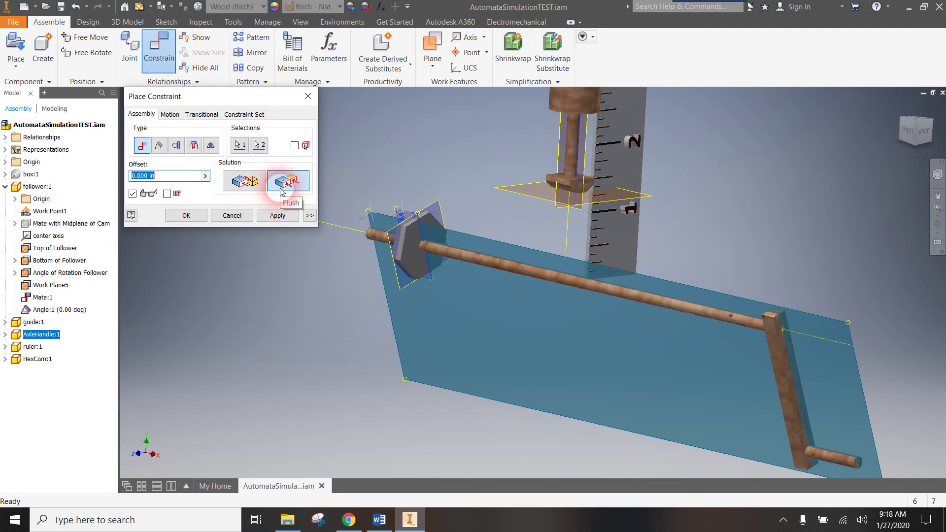
# - Apply the flush constraint and rotate the axle handle and hex cam to test it
pyautogui.click(187, 216)
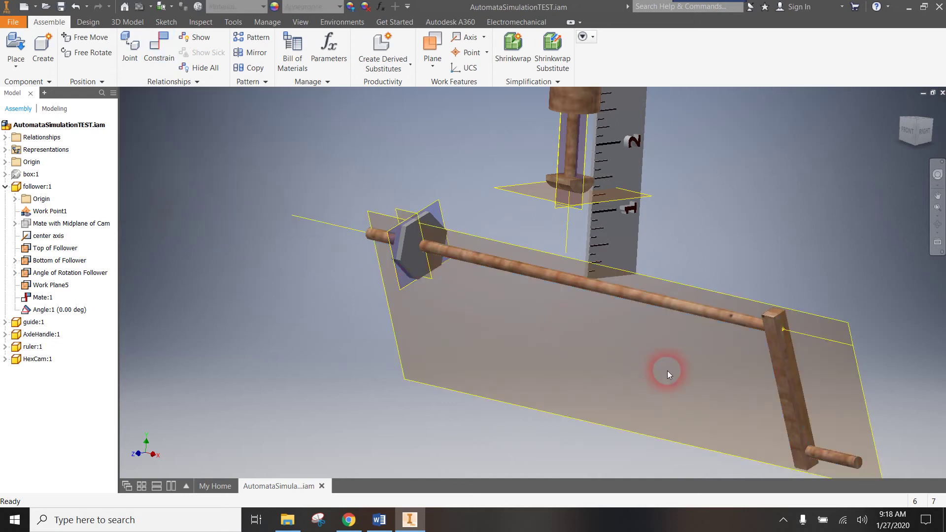
pyautogui.moveTo(823, 450); pyautogui.dragTo(859, 350)
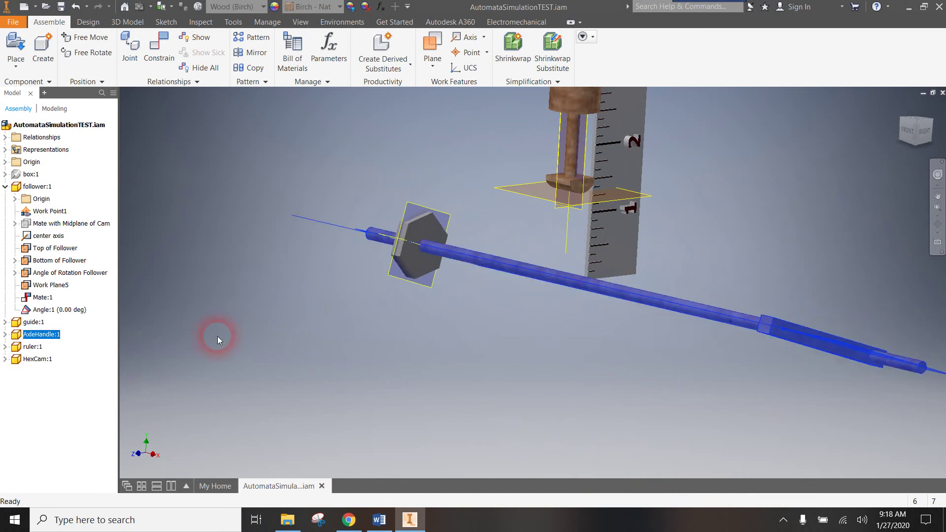
pyautogui.click(403, 231)
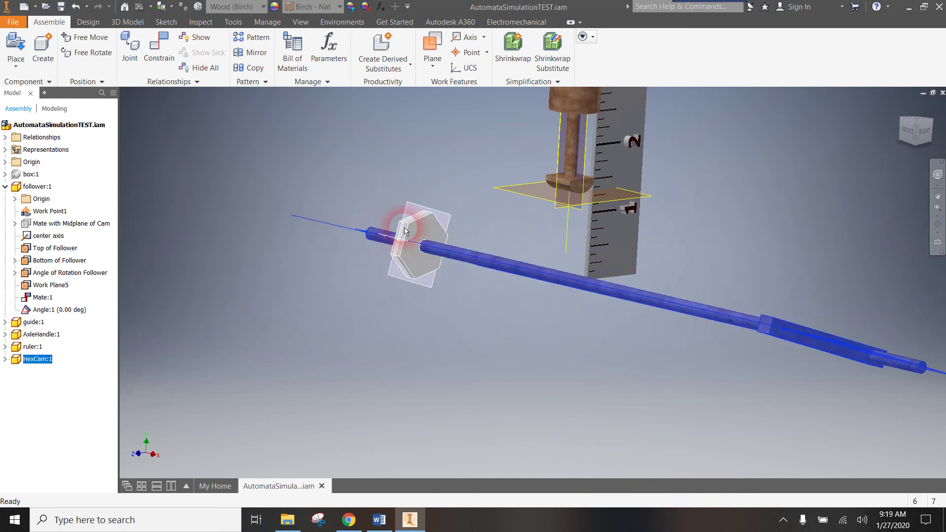
pyautogui.moveTo(404, 231); pyautogui.dragTo(574, 308)
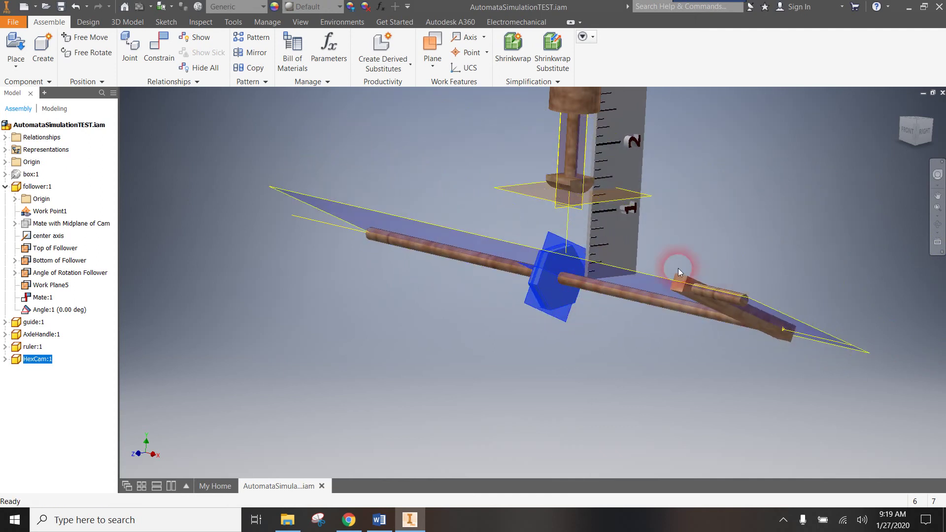
pyautogui.moveTo(554, 277); pyautogui.dragTo(497, 225)
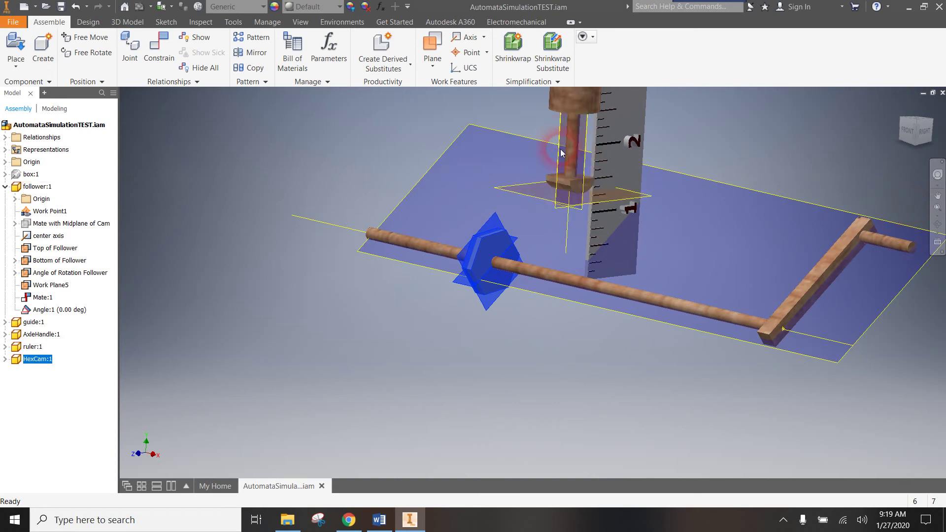
# - Orbit the model to a right-side view and begin another assembly constraint
pyautogui.scroll(-3, 625, 162)
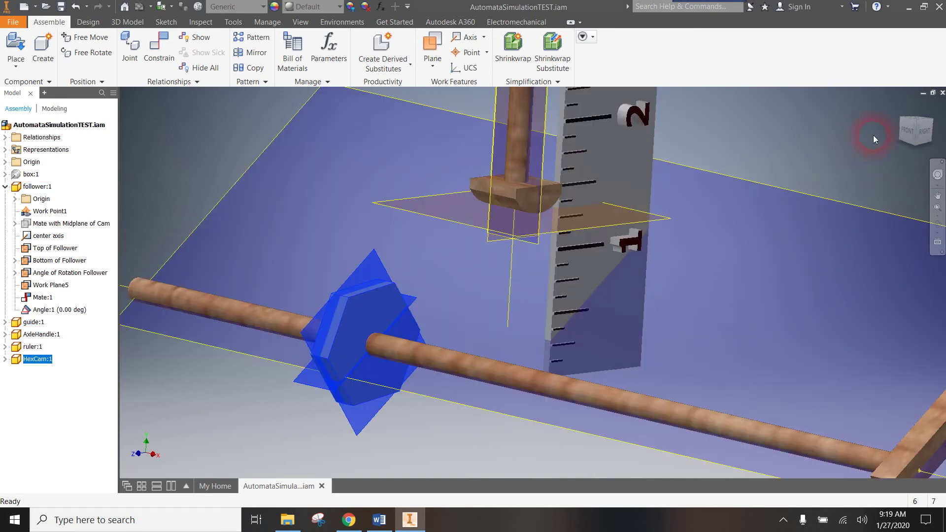
pyautogui.click(907, 136)
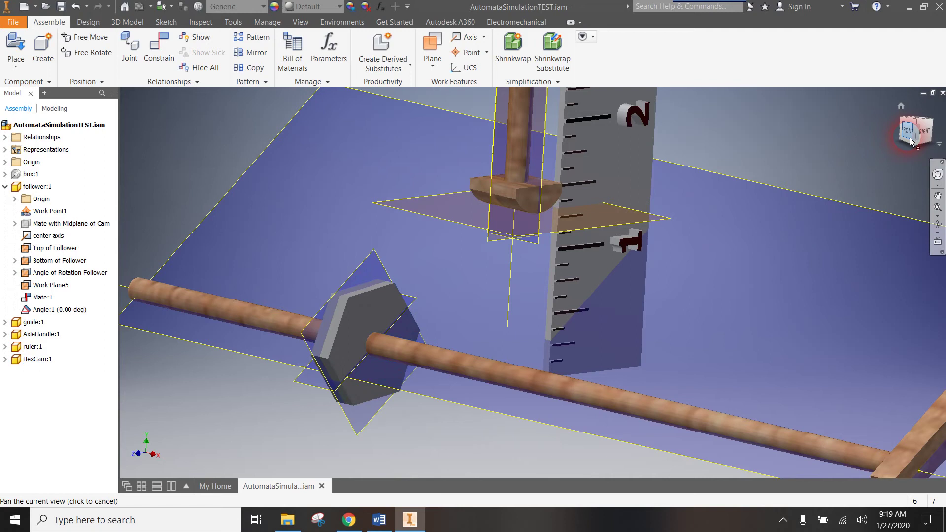
pyautogui.moveTo(913, 143); pyautogui.dragTo(922, 142)
pyautogui.keyDown('shift'); pyautogui.moveTo(532, 281); pyautogui.dragTo(814, 135, button='middle'); pyautogui.keyUp('shift')
pyautogui.click(484, 146)
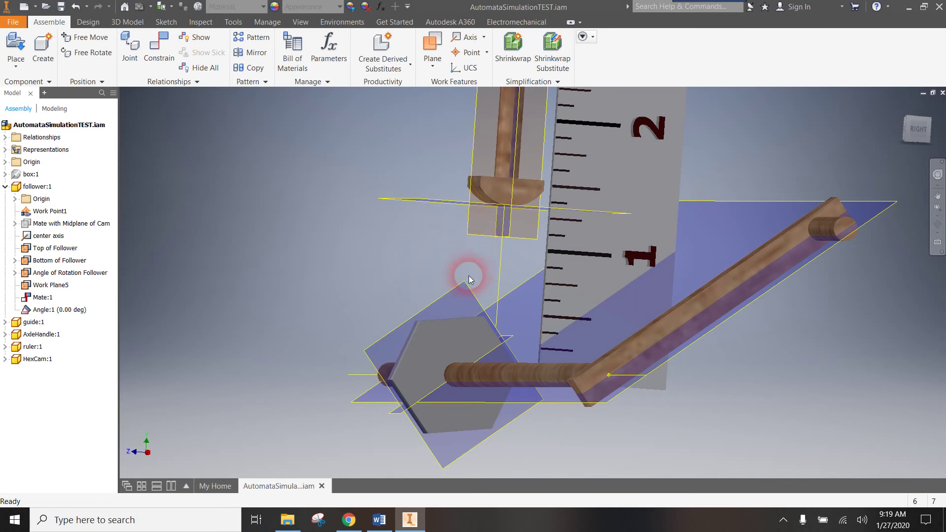
pyautogui.click(160, 55)
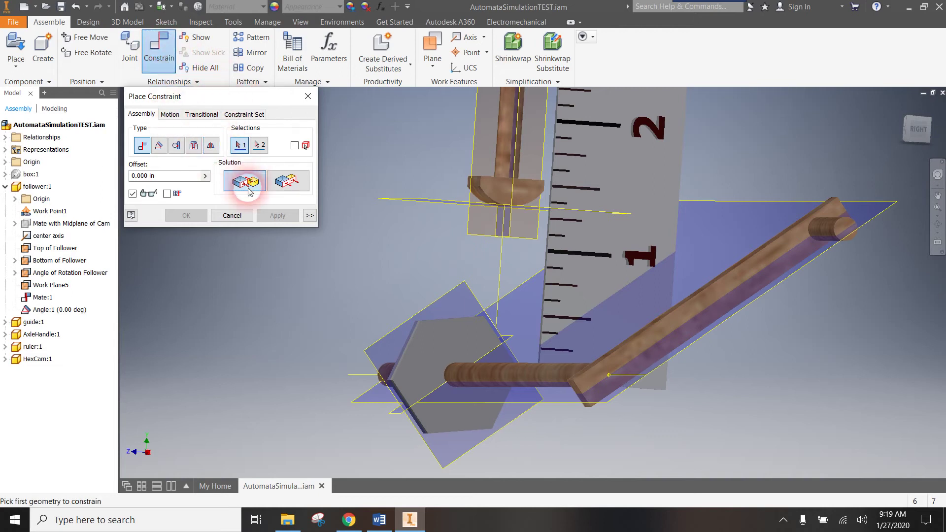
# - Mate HexCam Work Plane1 to the follower's bottom face as Mate:3, then view from the front
pyautogui.click(452, 294)
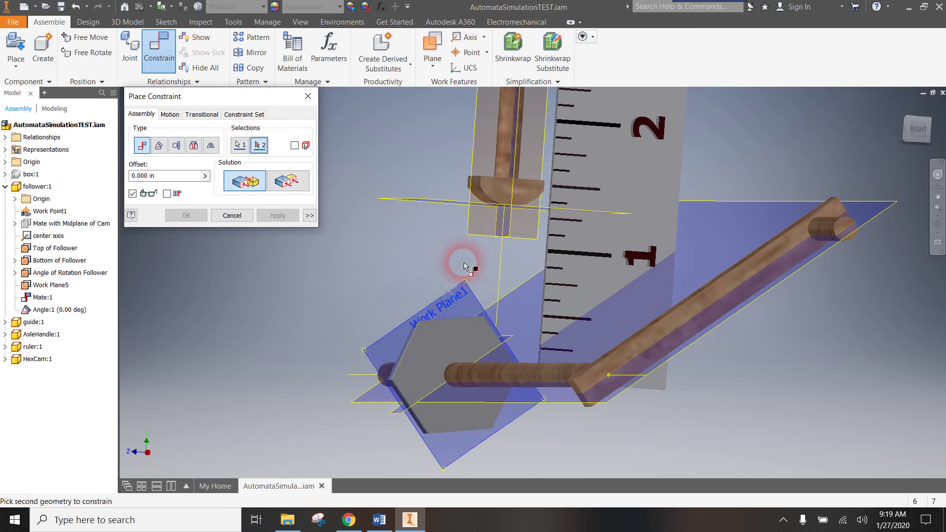
pyautogui.click(478, 236)
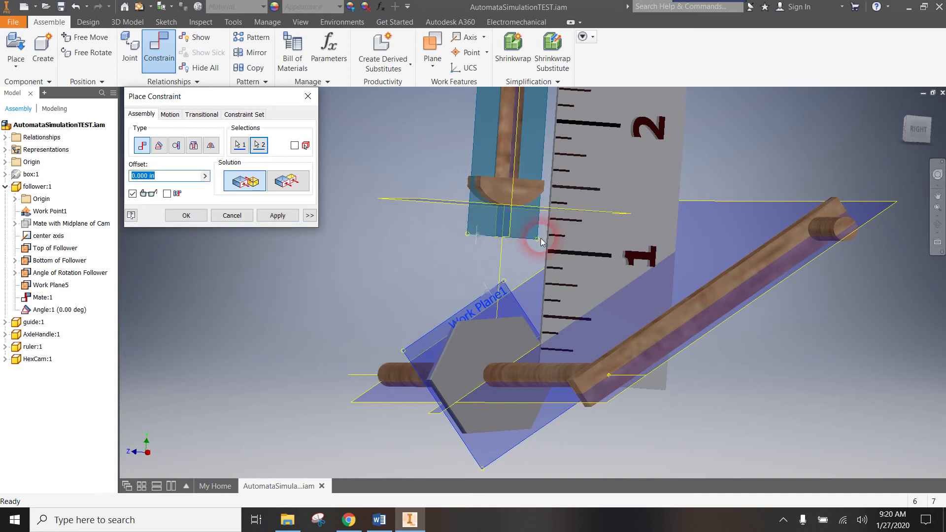
pyautogui.click(186, 216)
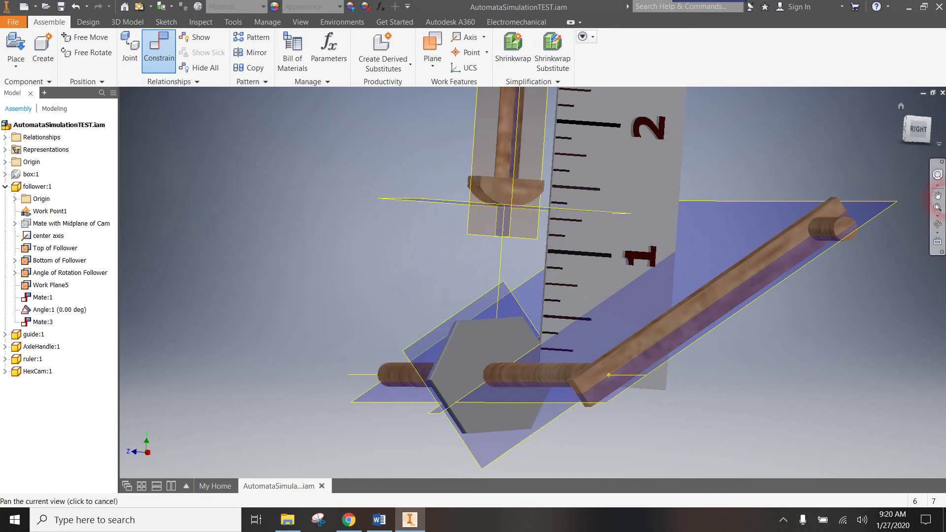
pyautogui.click(898, 129)
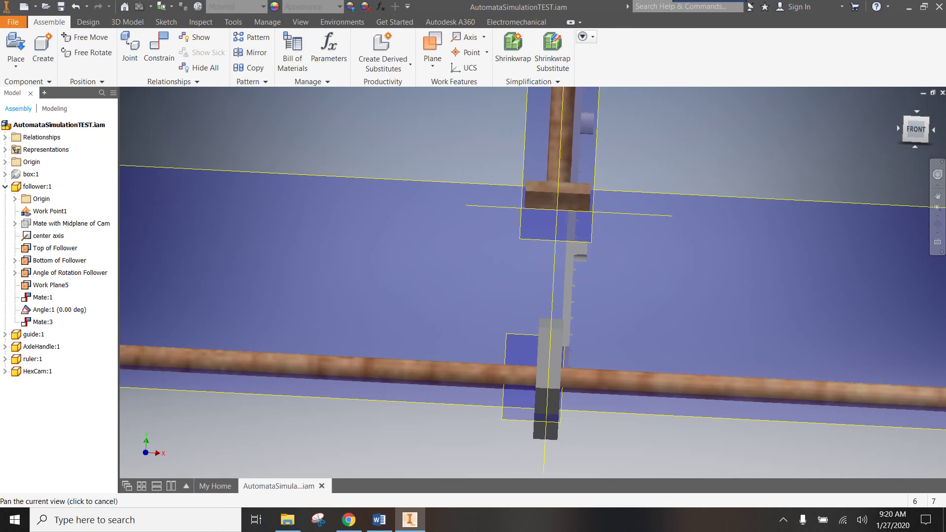
# - Drag the axle handle and follower to test their travel, leaving the follower above the hex cam
pyautogui.moveTo(915, 129); pyautogui.dragTo(827, 295)
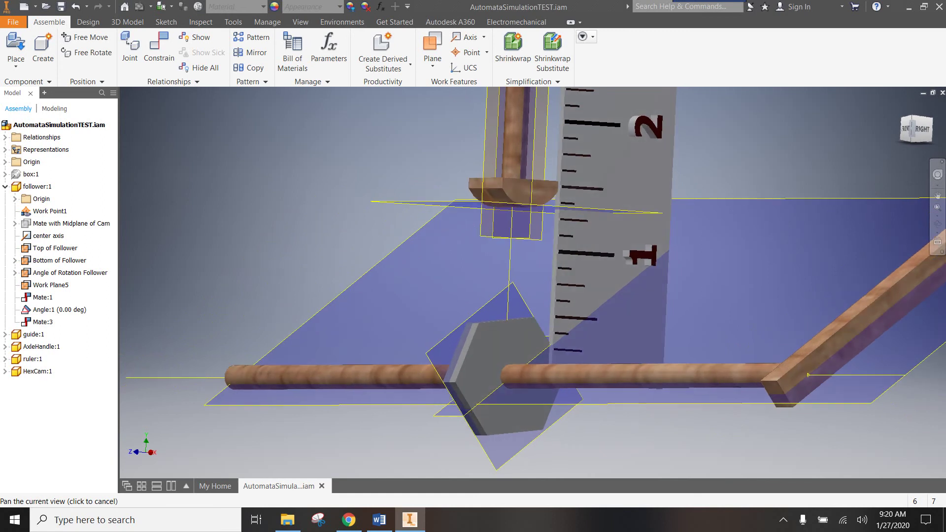
pyautogui.click(687, 93)
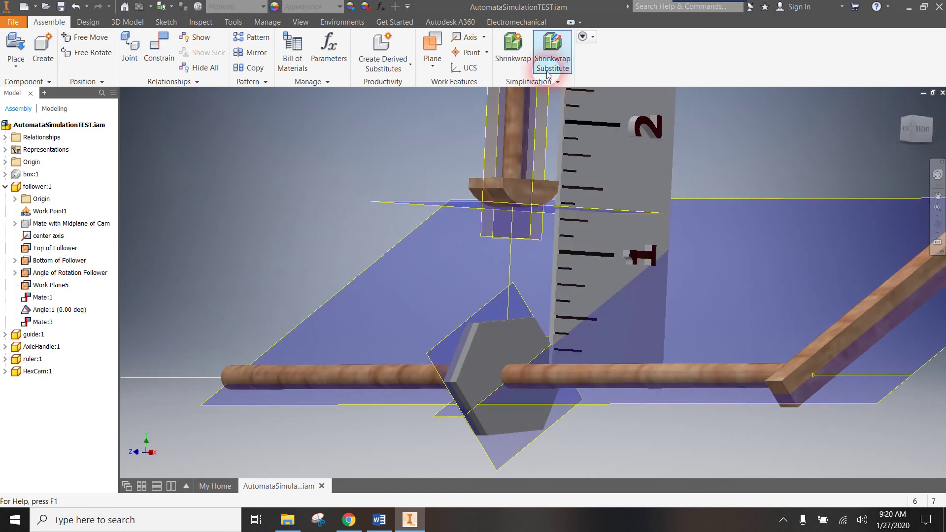
pyautogui.click(517, 194)
pyautogui.scroll(-3, 522, 191)
pyautogui.scroll(3, 545, 217)
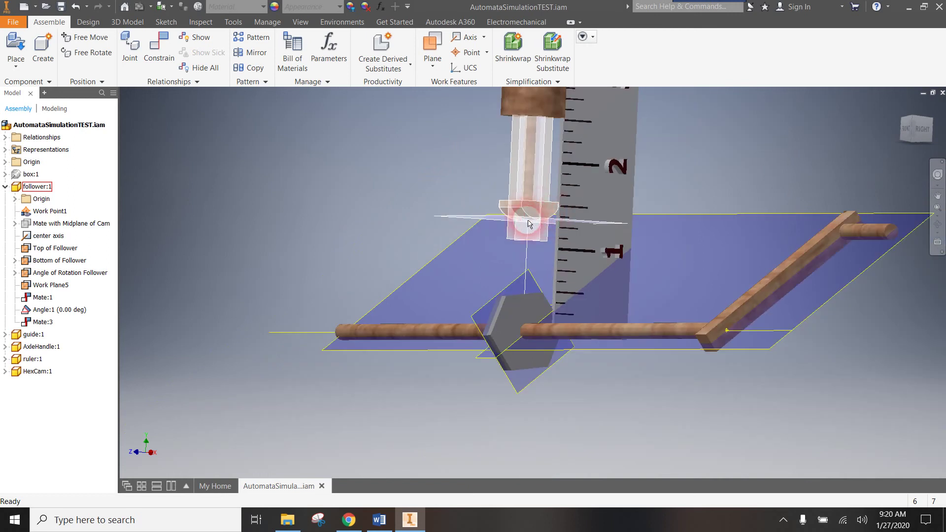
pyautogui.click(541, 247)
pyautogui.moveTo(875, 238); pyautogui.dragTo(919, 340)
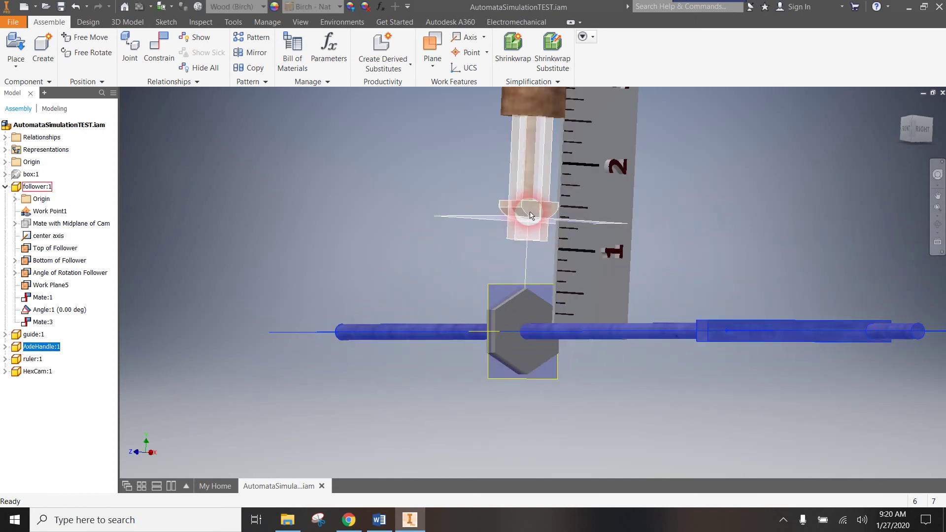
pyautogui.moveTo(523, 211); pyautogui.dragTo(528, 279)
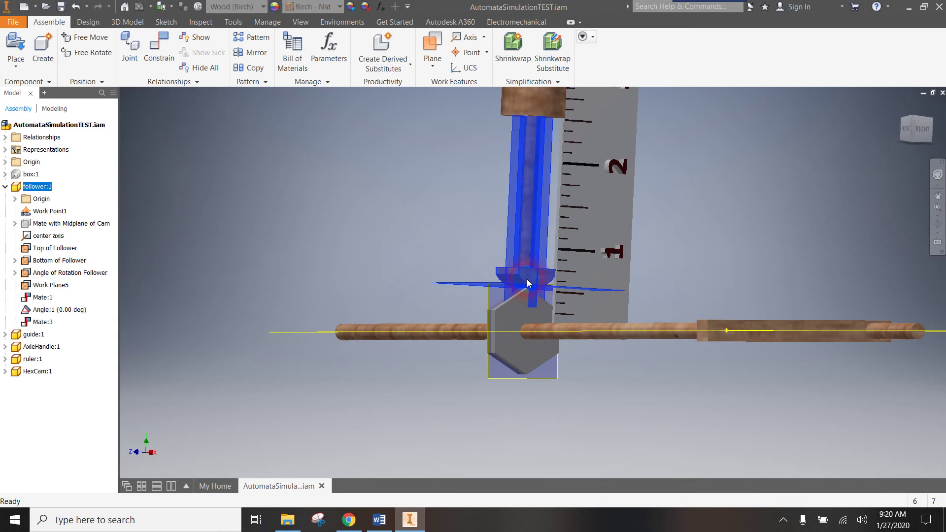
pyautogui.moveTo(866, 331); pyautogui.dragTo(646, 262)
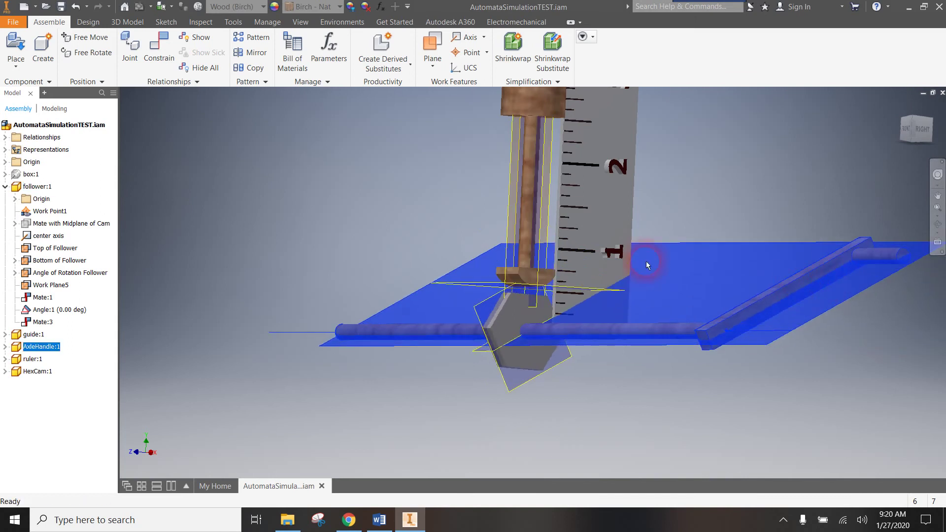
pyautogui.moveTo(507, 258); pyautogui.dragTo(542, 223)
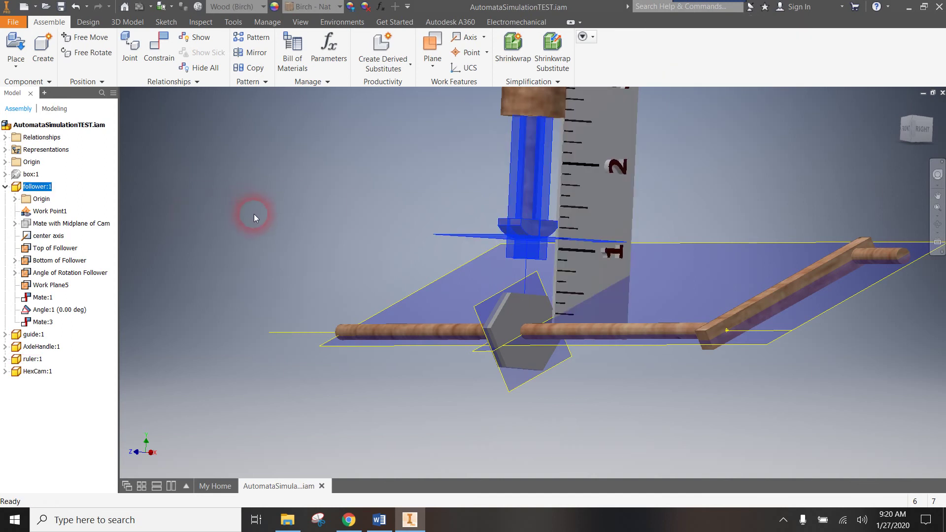
pyautogui.scroll(4, 548, 282)
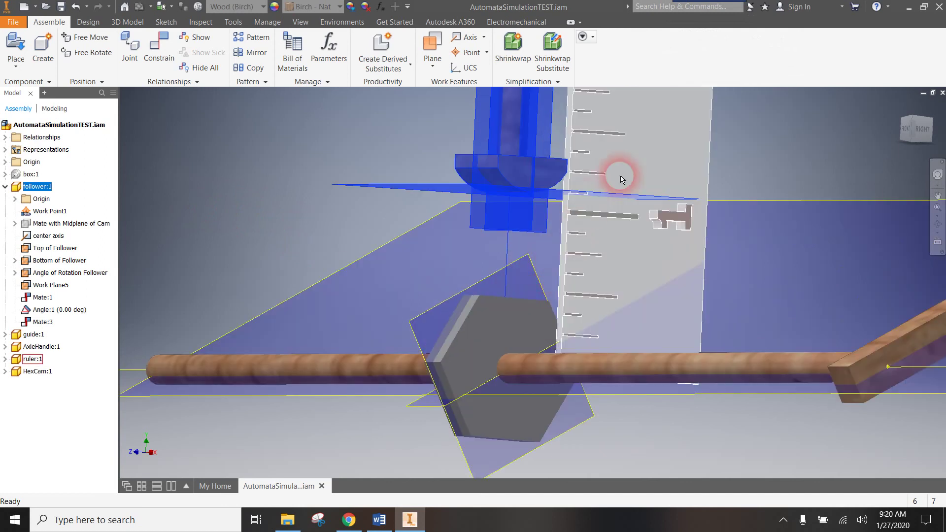
pyautogui.click(277, 161)
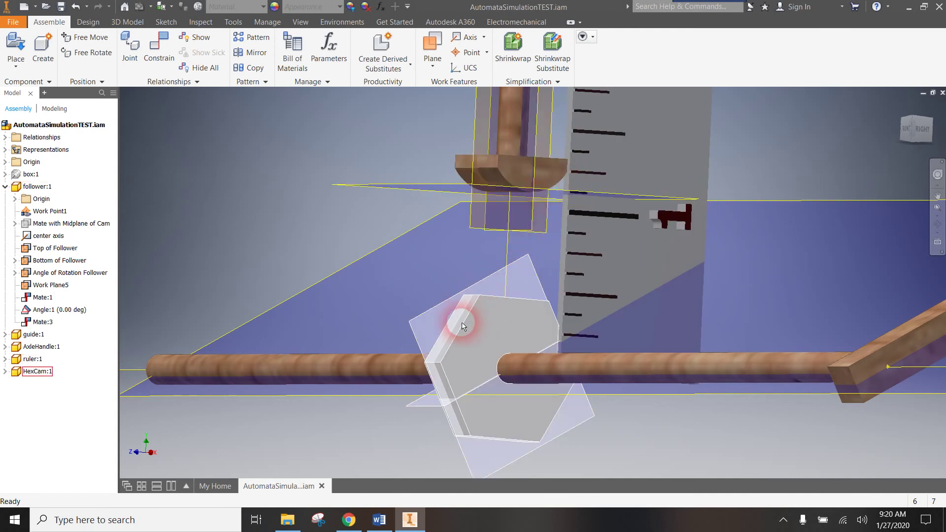
# - Drag the hex cam, follower and axle handle to test motion, then reframe around the ruler and cam
pyautogui.moveTo(448, 327)
pyautogui.mouseDown()
pyautogui.moveTo(528, 359)
pyautogui.moveTo(407, 344)
pyautogui.moveTo(437, 333)
pyautogui.mouseUp()
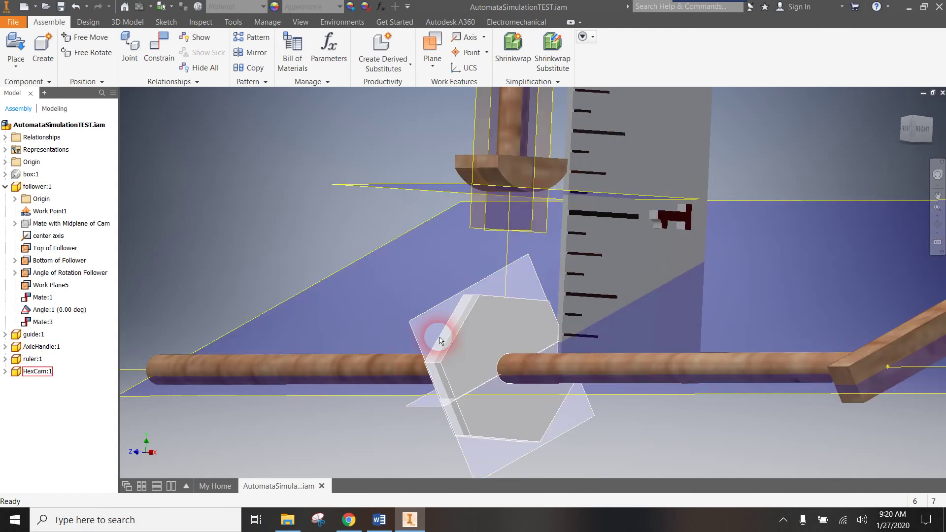
pyautogui.moveTo(539, 329); pyautogui.dragTo(553, 313)
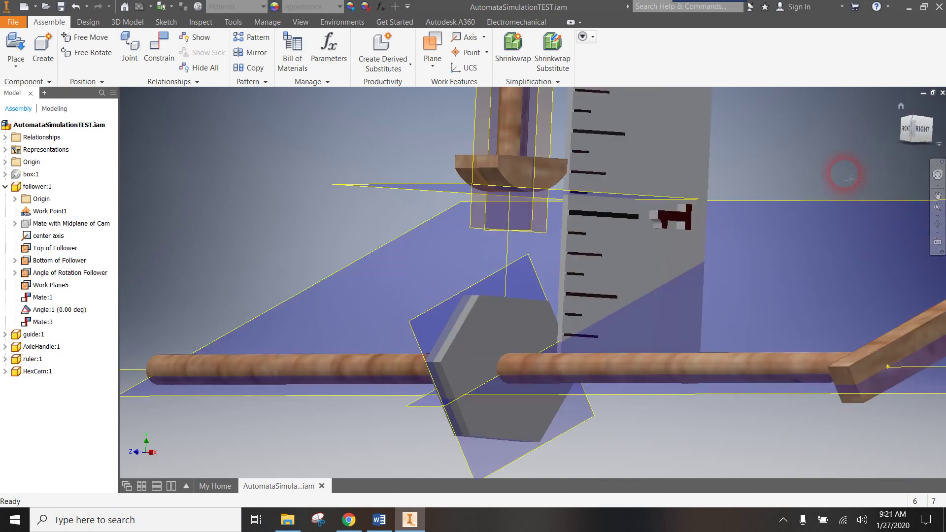
pyautogui.moveTo(850, 180); pyautogui.dragTo(729, 175, button='middle')
pyautogui.moveTo(394, 176); pyautogui.dragTo(383, 171)
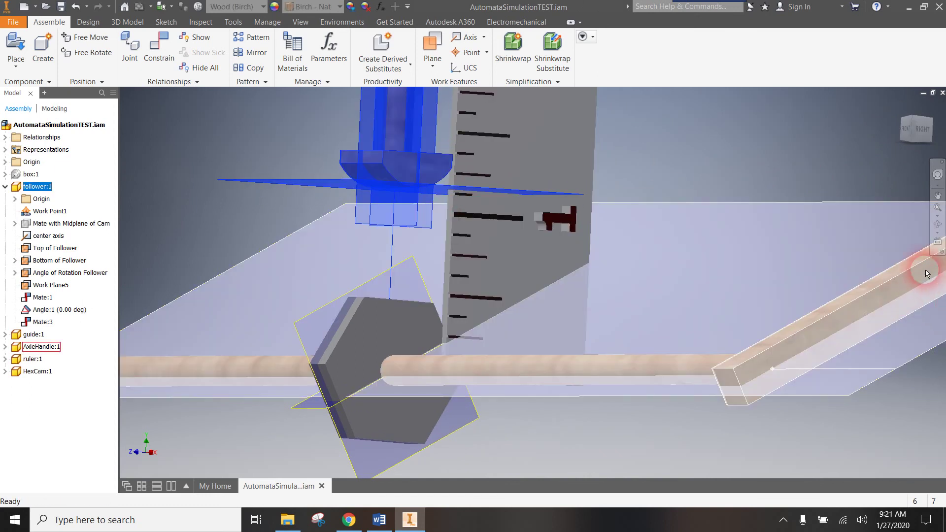
pyautogui.moveTo(926, 274); pyautogui.dragTo(818, 397)
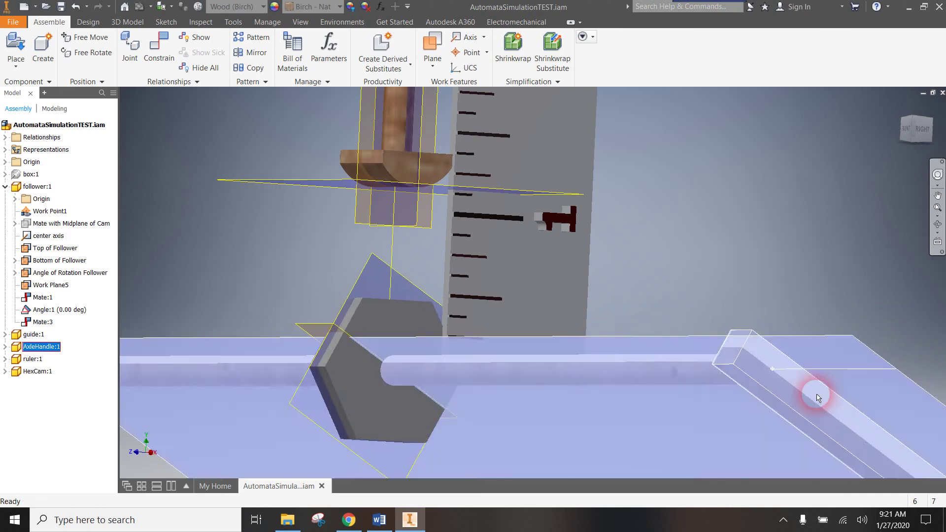
pyautogui.scroll(5, 746, 271)
pyautogui.moveTo(744, 271); pyautogui.dragTo(938, 280, button='middle')
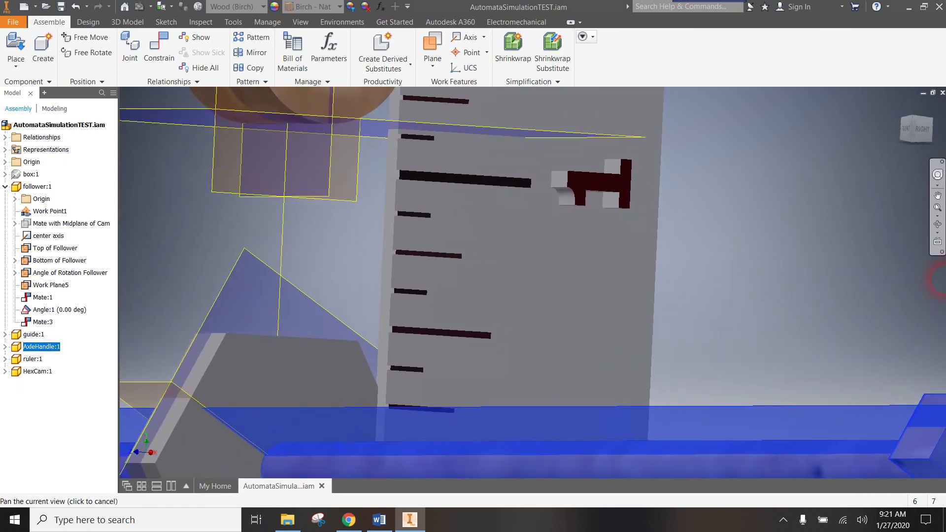
pyautogui.scroll(-3, 799, 294)
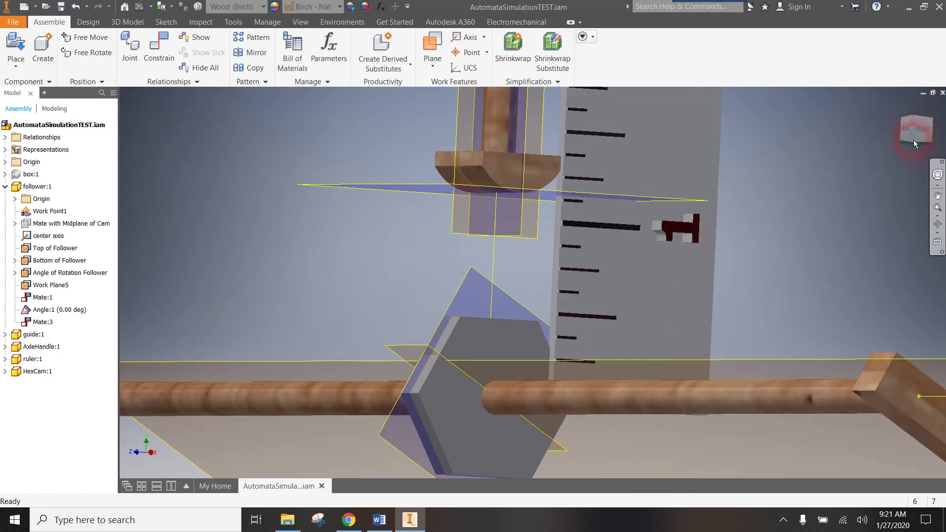
pyautogui.keyDown('shift'); pyautogui.moveTo(915, 134); pyautogui.dragTo(820, 90, button='middle'); pyautogui.keyUp('shift')
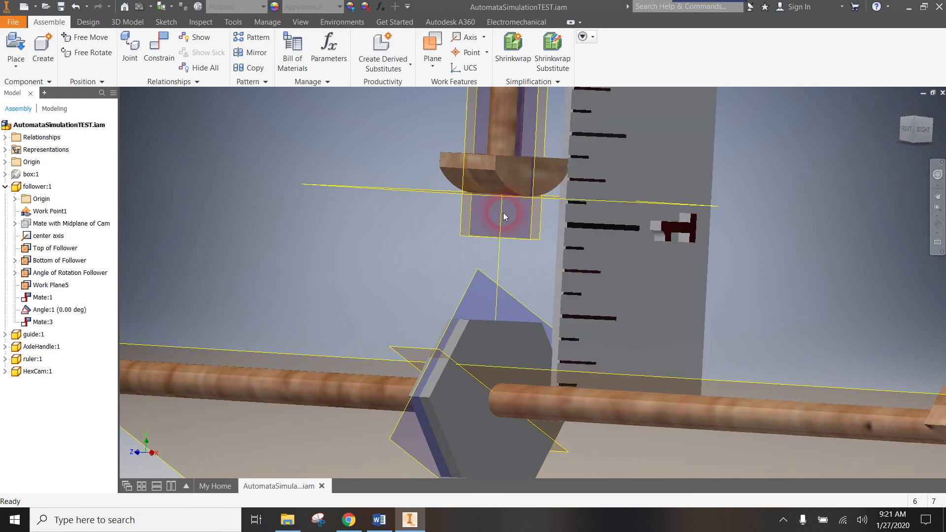
# - Start a Place Constraint using the Transitional type and zoom in on the follower
pyautogui.click(155, 51)
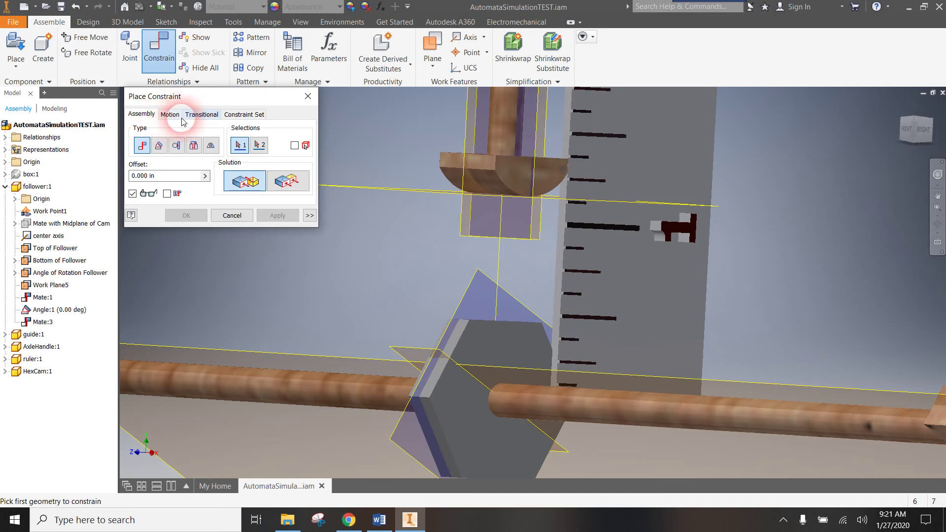
pyautogui.click(203, 118)
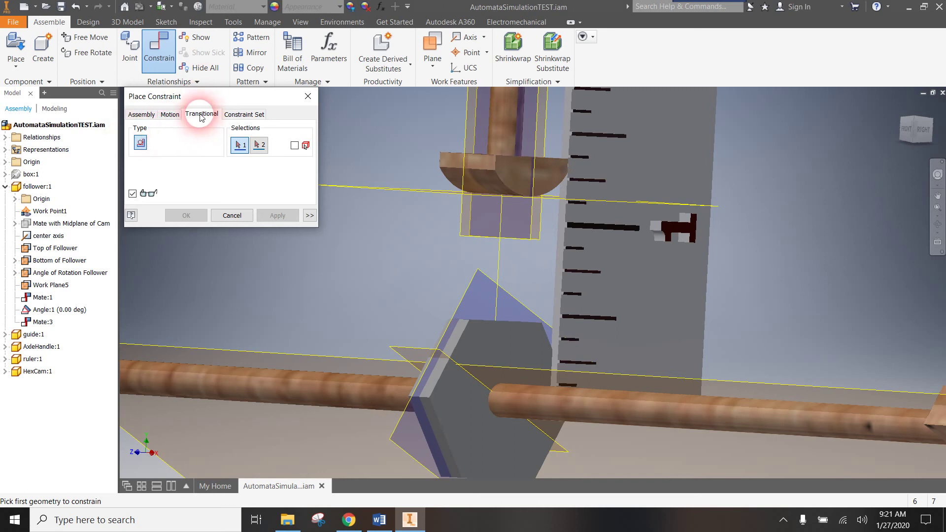
pyautogui.scroll(-2, 507, 207)
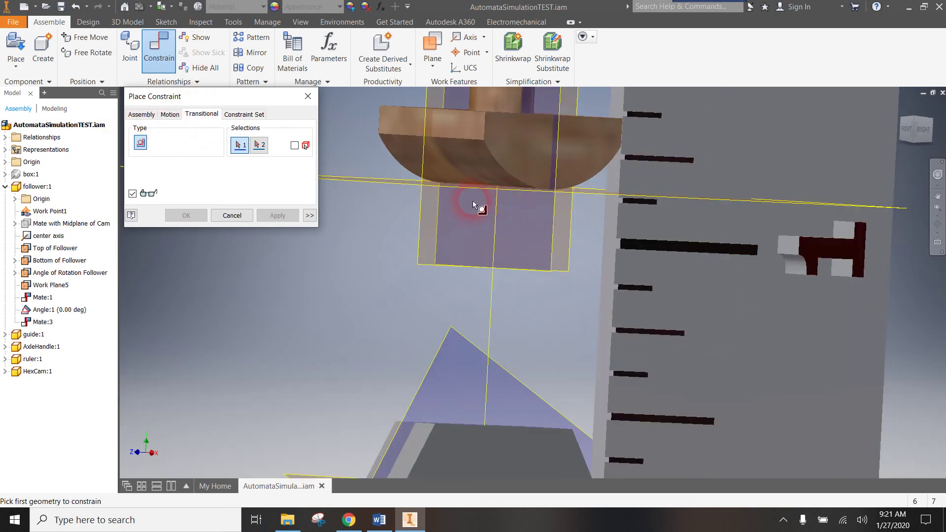
# - Add a transitional constraint from the follower's curved bottom face to the hex cam face, then turn the axle handle
pyautogui.click(481, 164)
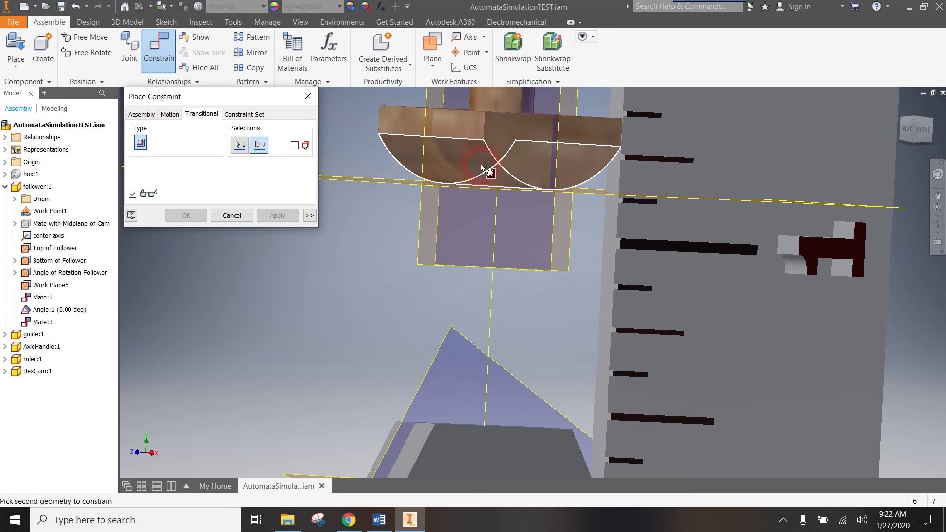
pyautogui.scroll(3, 497, 296)
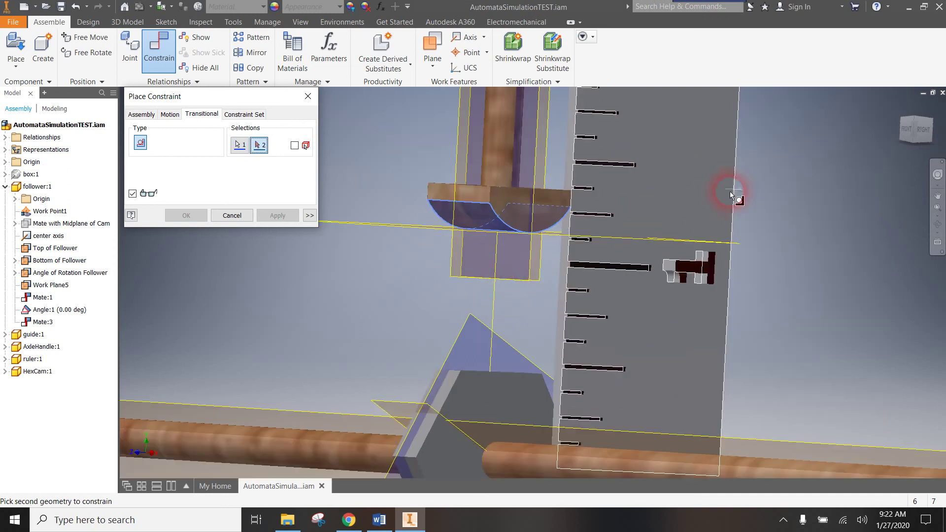
pyautogui.moveTo(922, 130); pyautogui.dragTo(830, 164)
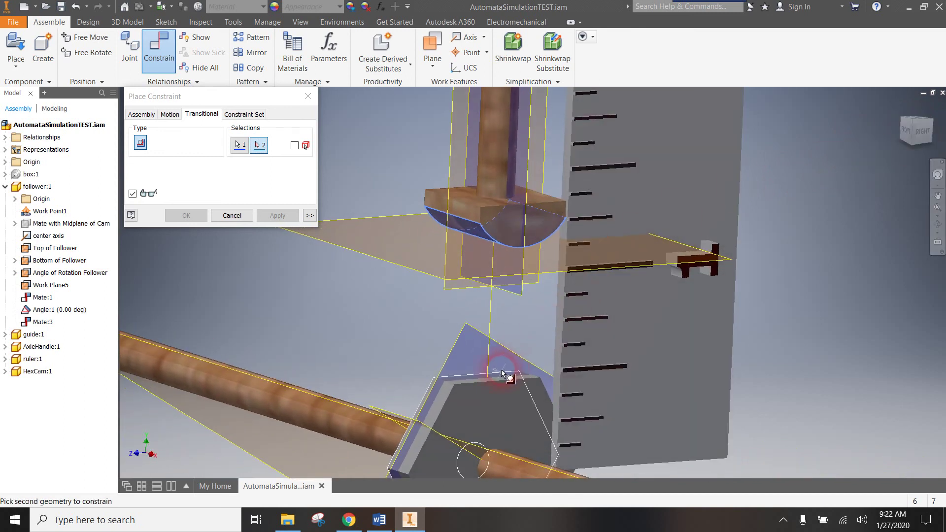
pyautogui.click(472, 382)
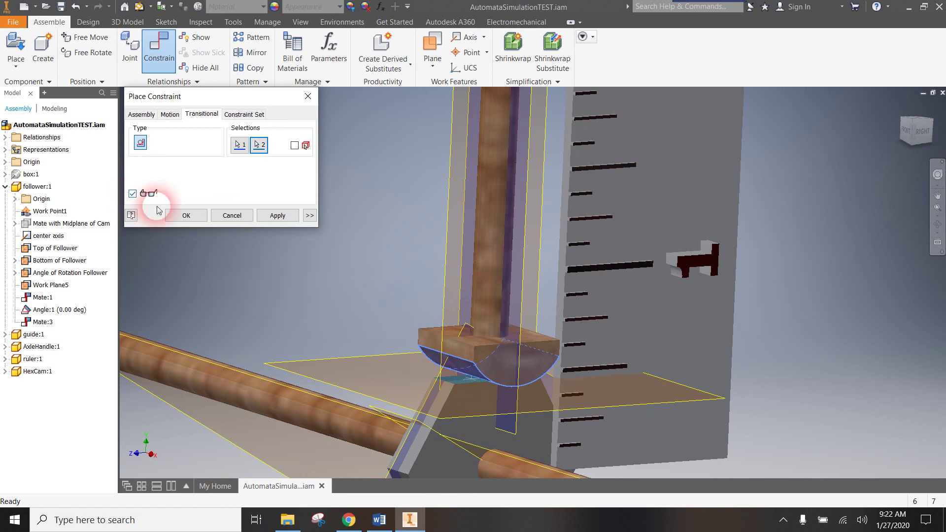
pyautogui.click(192, 215)
pyautogui.scroll(-2, 316, 279)
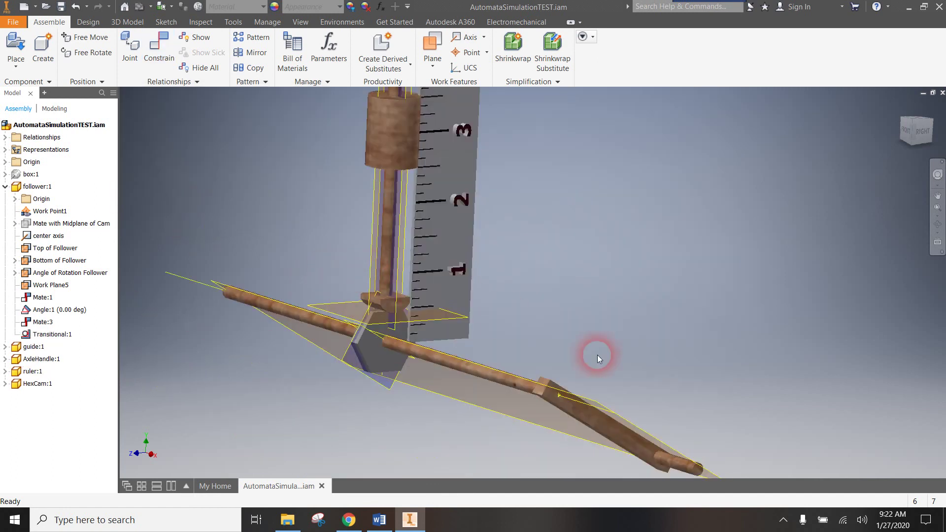
pyautogui.moveTo(651, 456); pyautogui.dragTo(620, 336)
# - Zoom out and swing the axle handle to a steeper tilt to test the follower's motion
pyautogui.scroll(-5, 615, 347)
pyautogui.moveTo(633, 340); pyautogui.dragTo(571, 409)
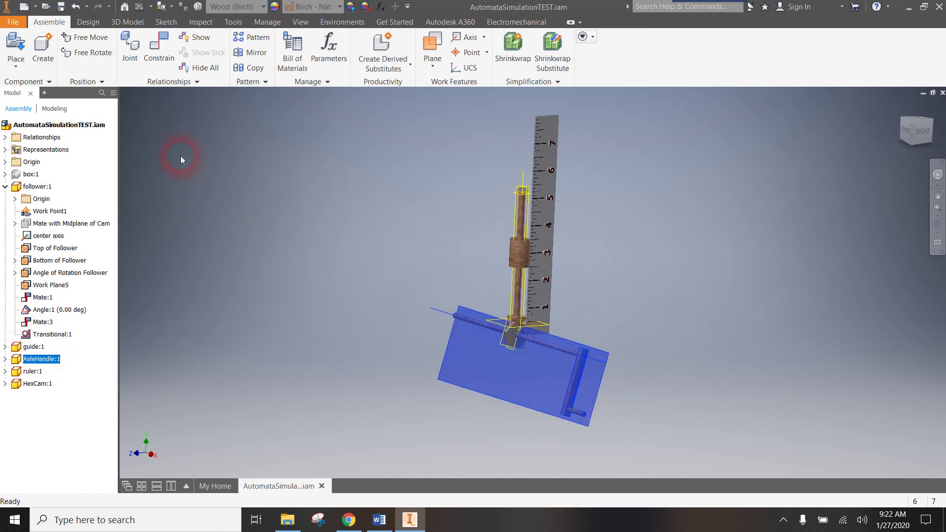
# - Save AutomataSimulationTEST.iam and all its dependent parts, accepting the data format migration
pyautogui.click(12, 22)
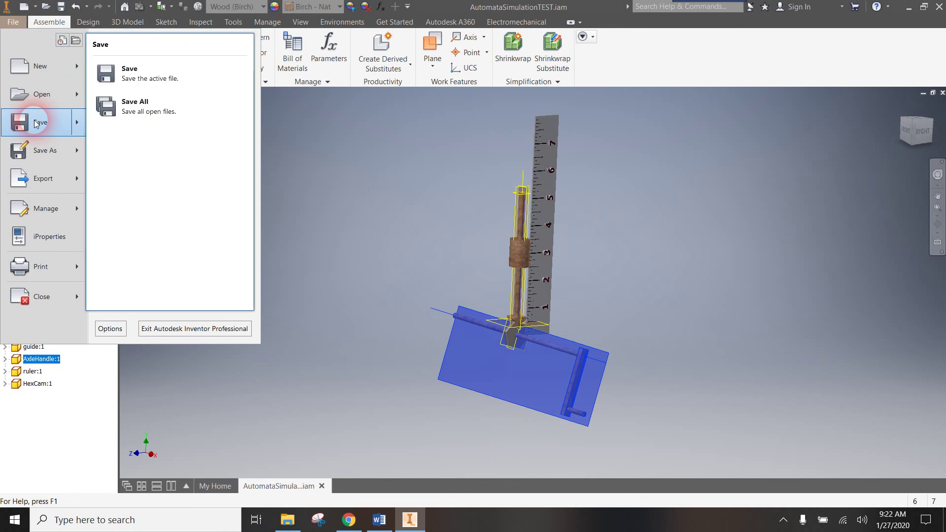
pyautogui.click(37, 123)
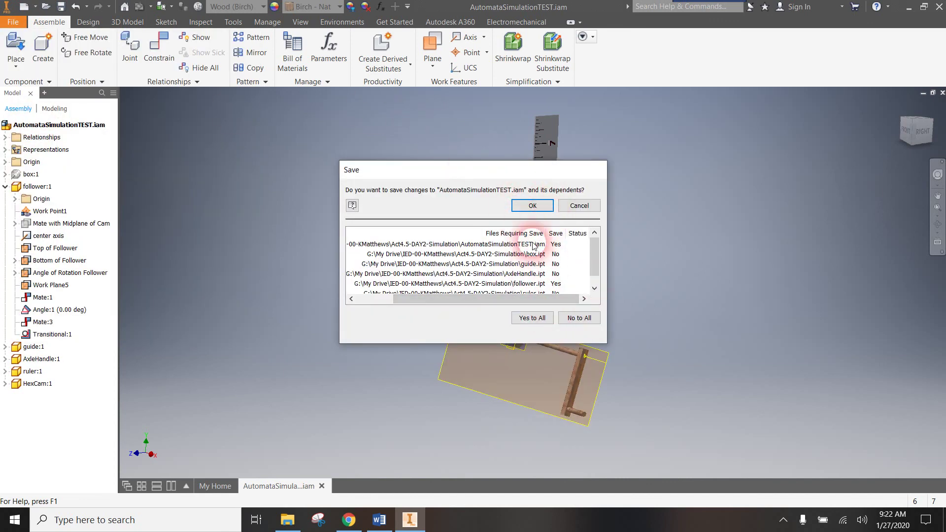
pyautogui.click(534, 318)
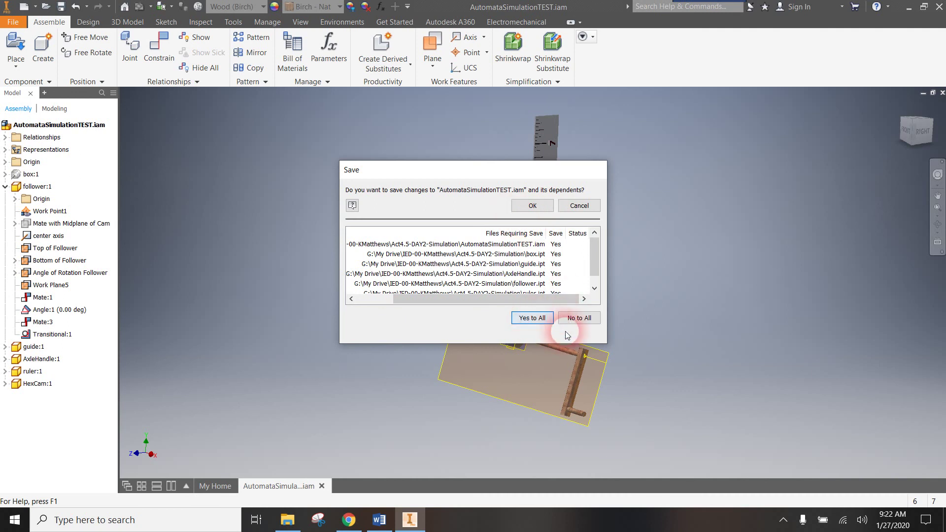
pyautogui.click(532, 205)
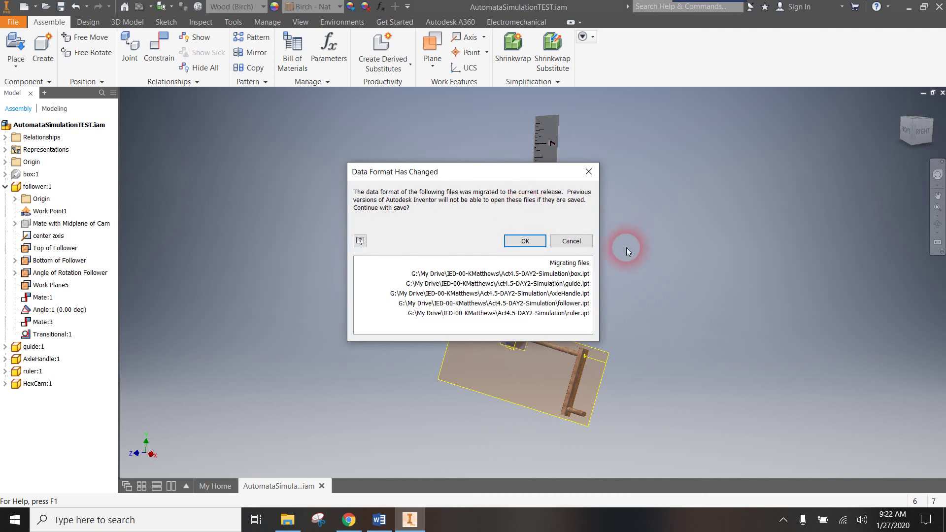
pyautogui.click(524, 240)
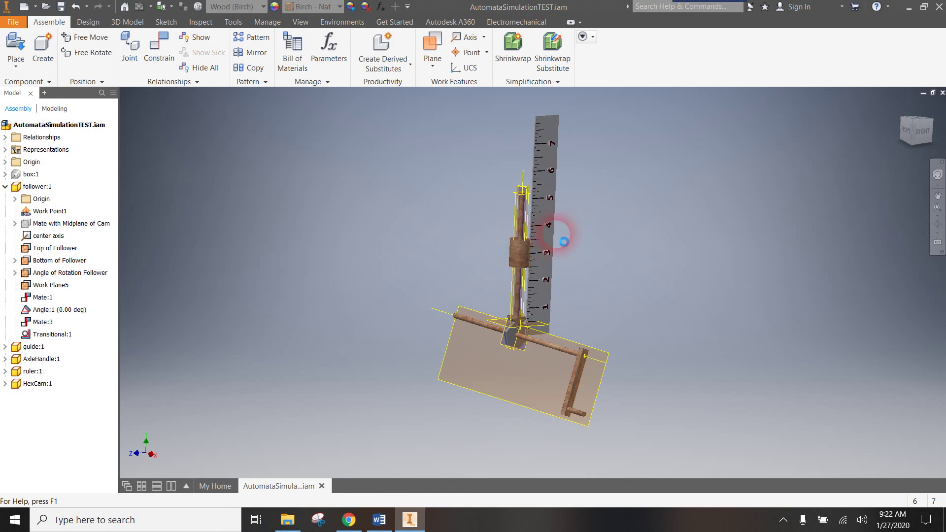